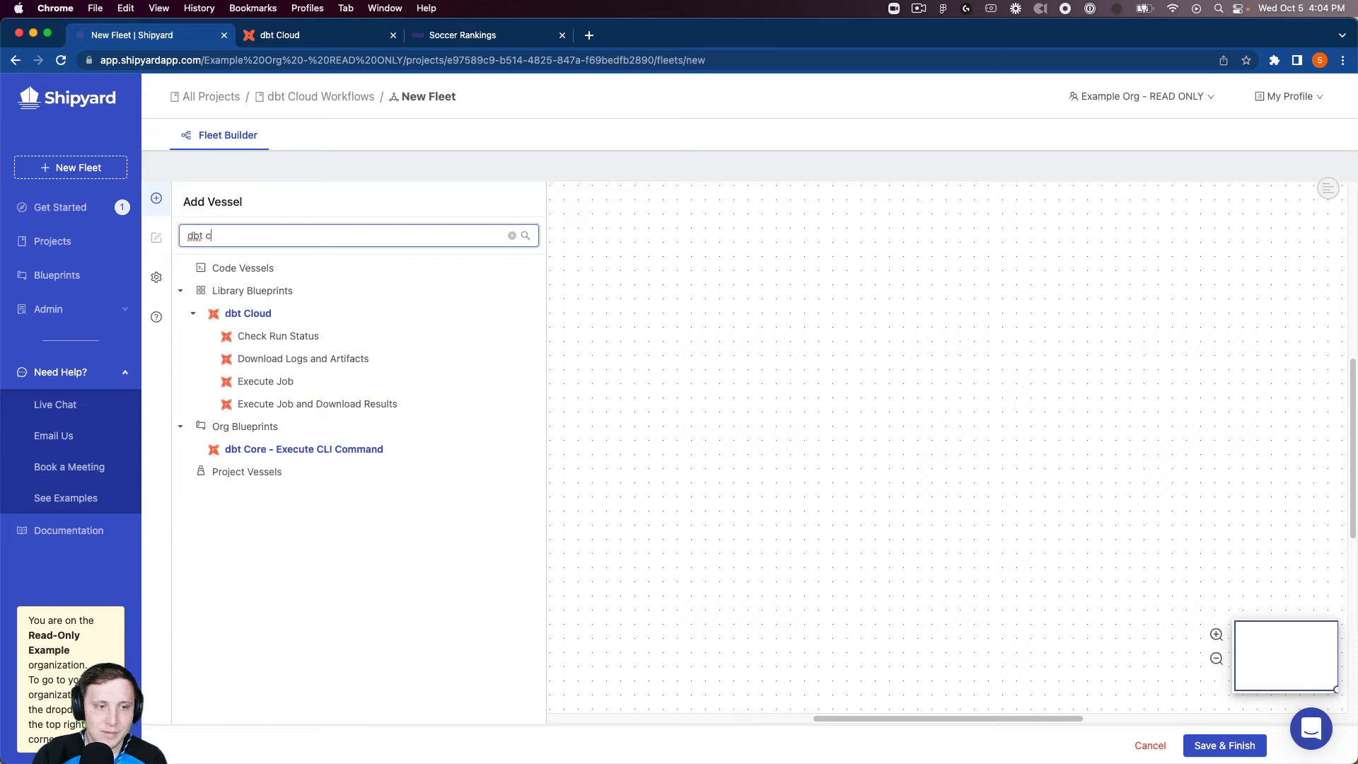
# Step: Add a dbt Cloud Execute Job vessel to the fleet and dismiss its blueprint guide
pyautogui.click(347, 387)
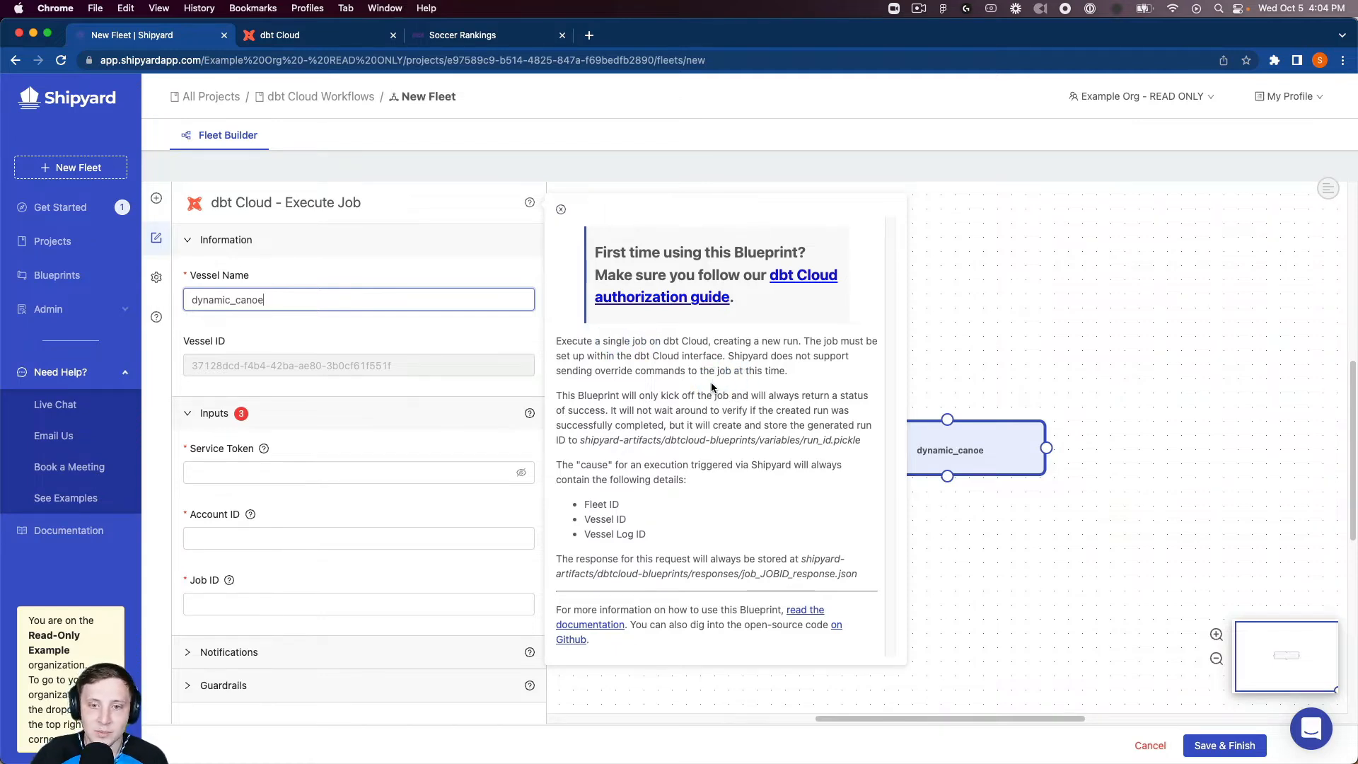
pyautogui.click(671, 301)
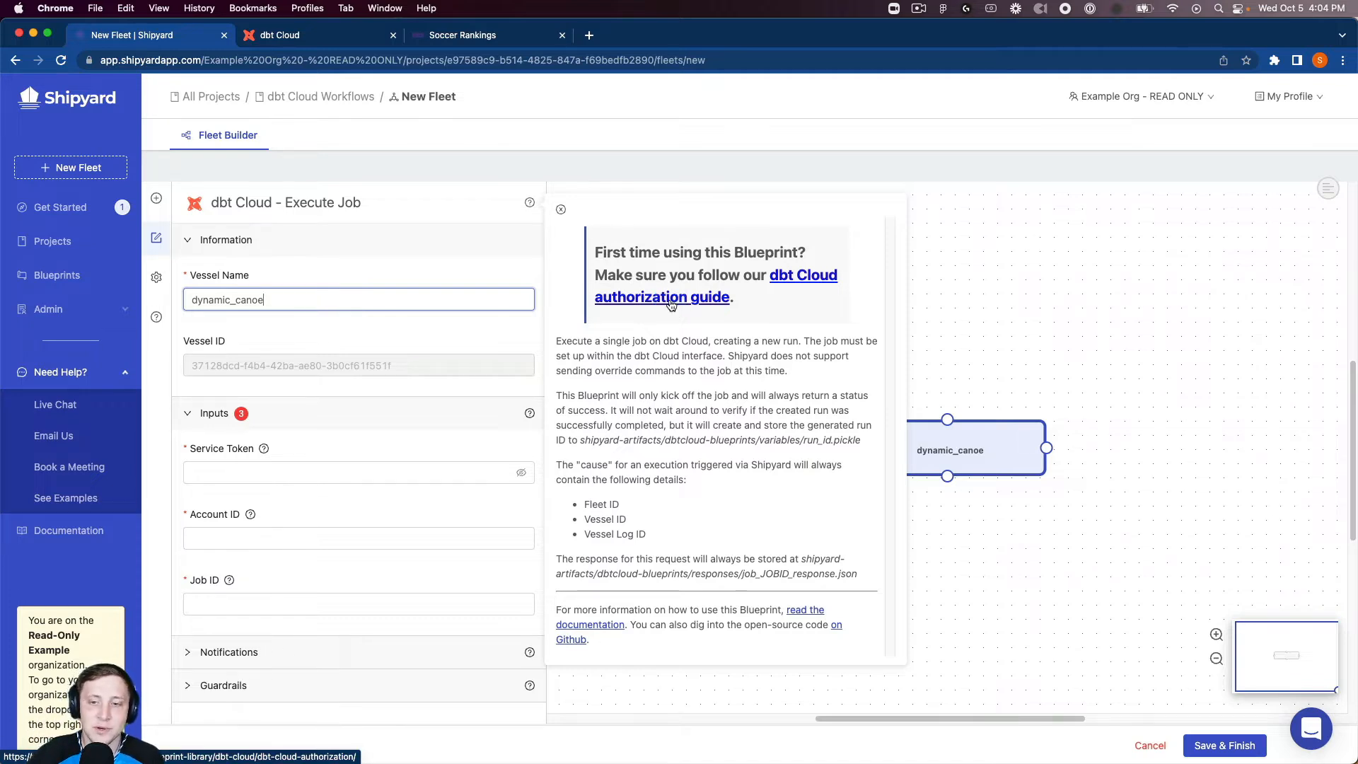
pyautogui.click(562, 210)
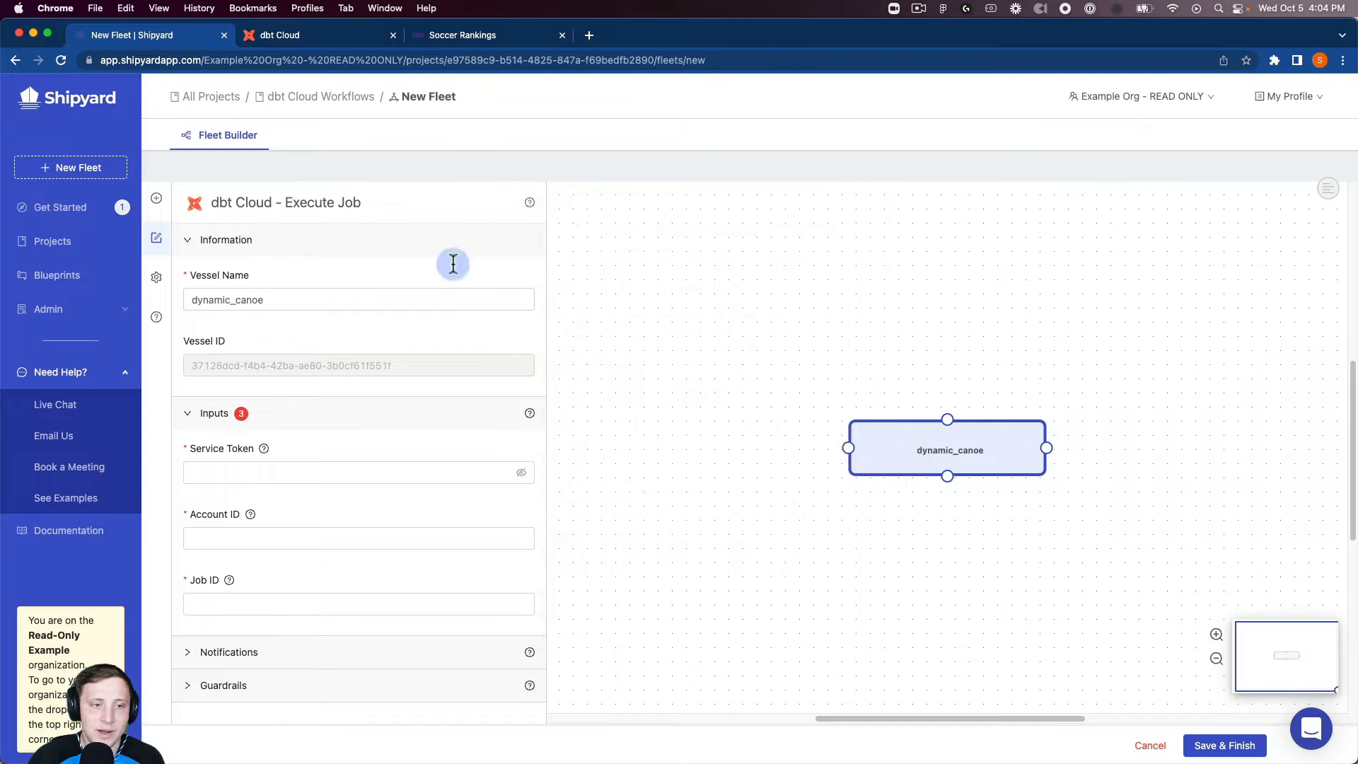
# Step: Rename the vessel as Execute dbt Cloud Job and move it to the upper-left part of the canvas
pyautogui.click(366, 308)
pyautogui.doubleClick(365, 309)
pyautogui.write('Exe')
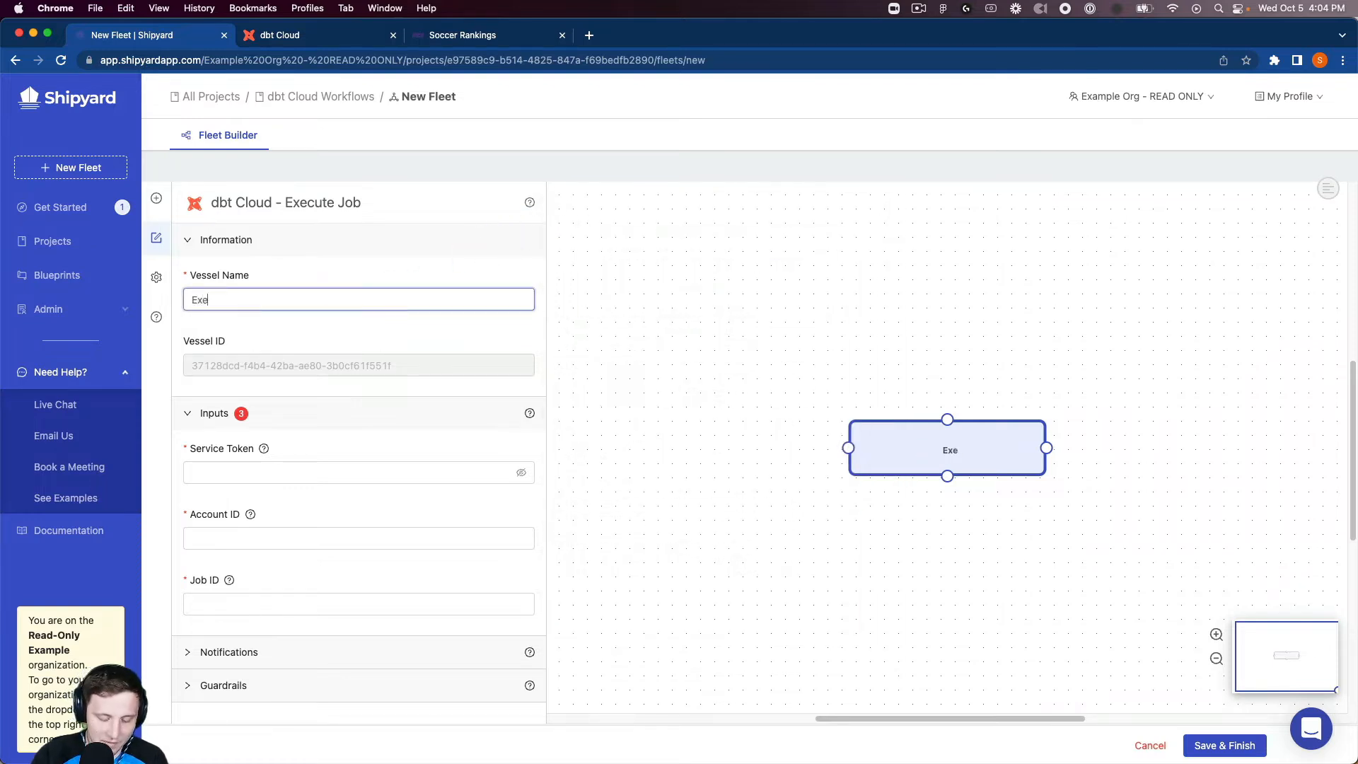
pyautogui.write('cute dbt Cloud ')
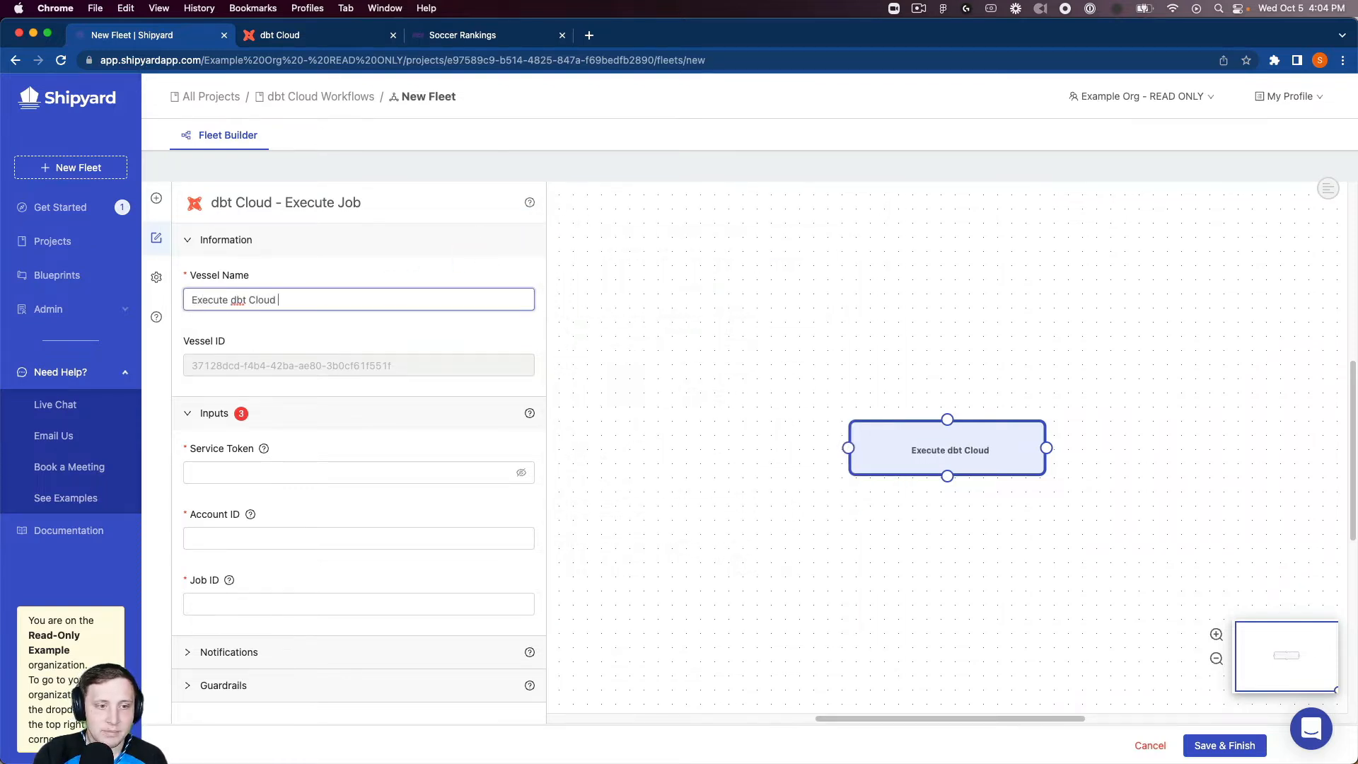
pyautogui.write('Job')
pyautogui.moveTo(839, 405); pyautogui.dragTo(585, 342)
# Step: Paste the service token into the Execute dbt Cloud Job vessel and fill in its Account ID from the dbt Cloud job's URL
pyautogui.click(427, 469)
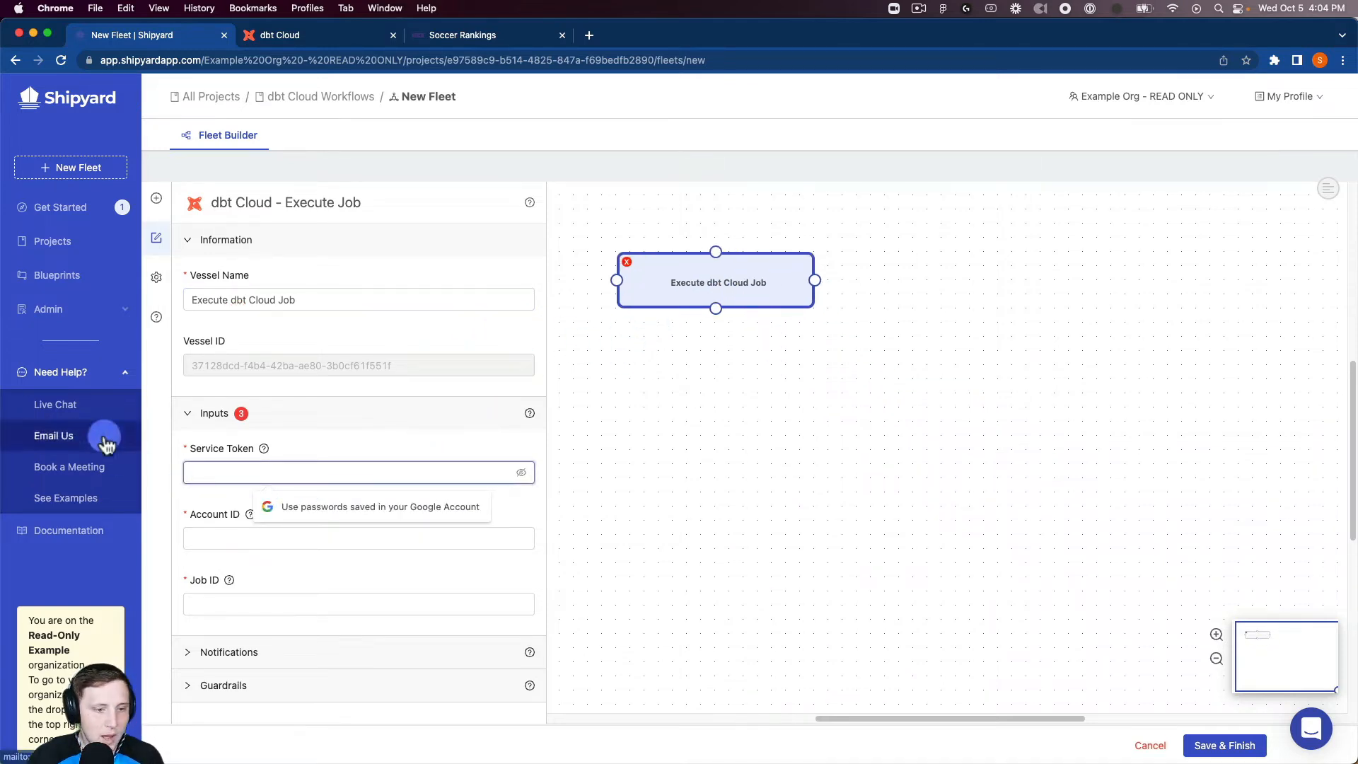
pyautogui.press('super+v')
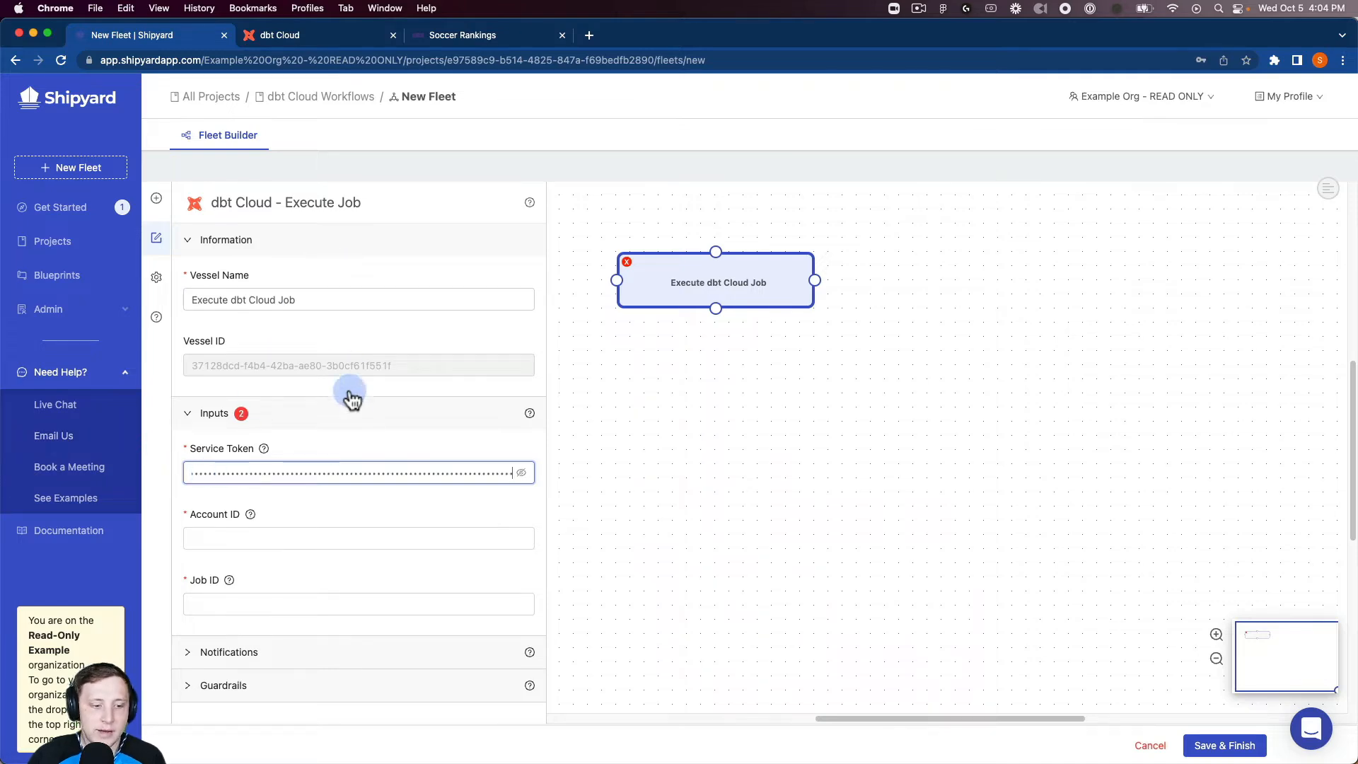
pyautogui.click(307, 37)
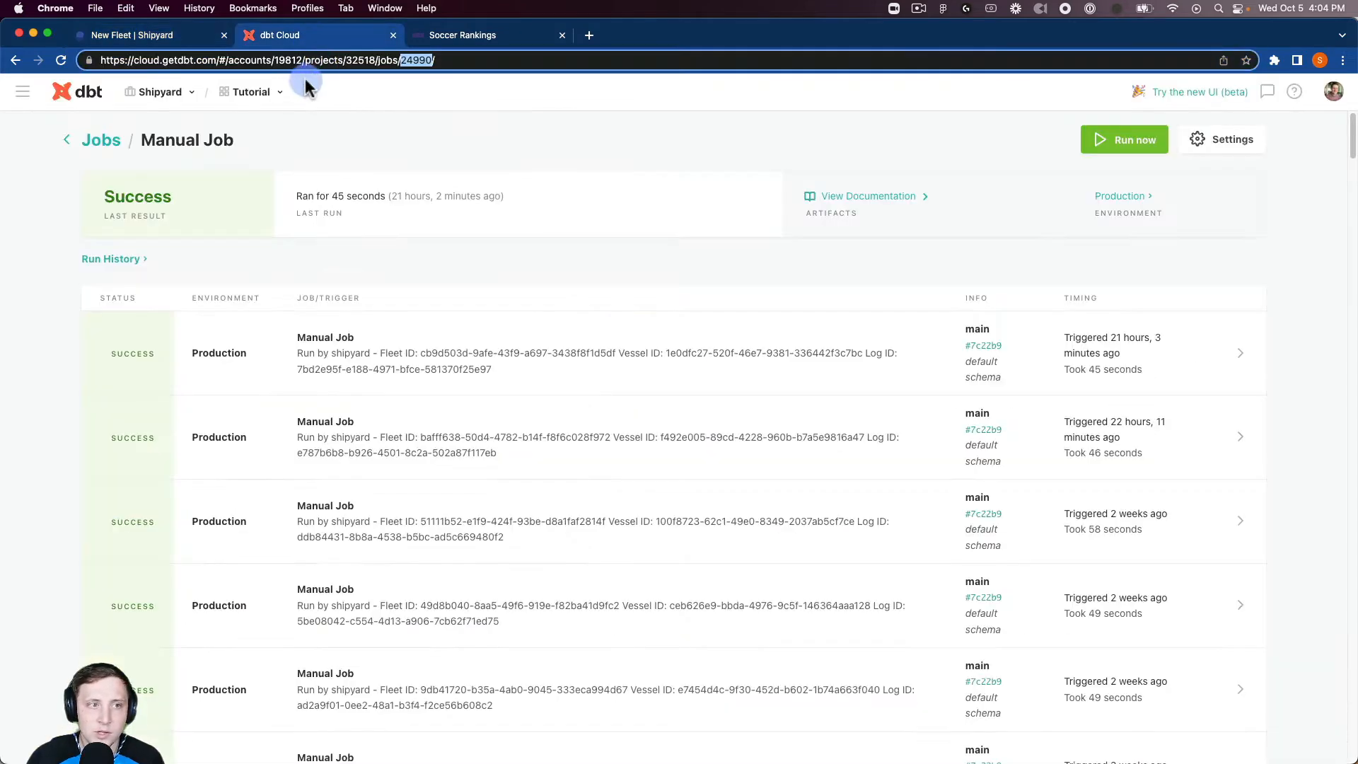
pyautogui.click(274, 64)
pyautogui.doubleClick(279, 62)
pyautogui.press('cmd+c')
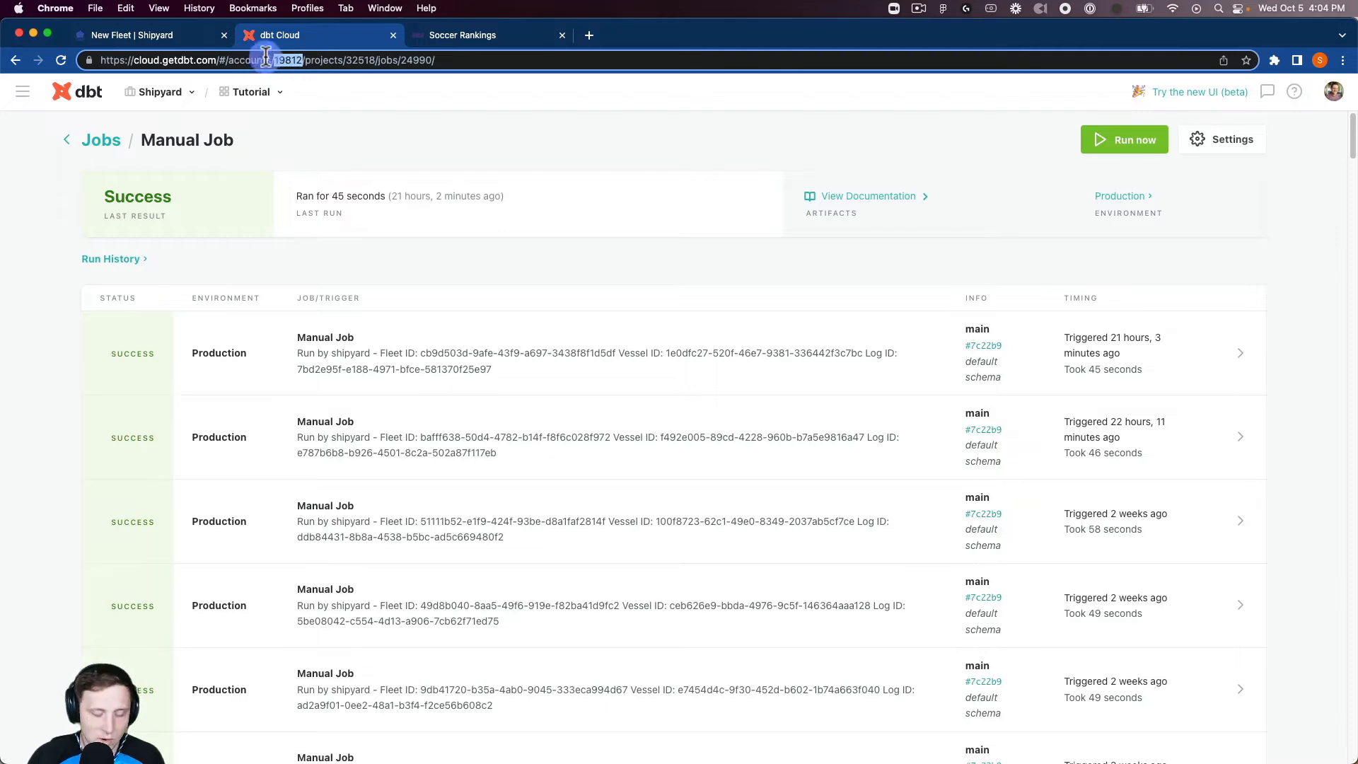
pyautogui.click(209, 36)
pyautogui.click(278, 532)
pyautogui.press('cmd+v')
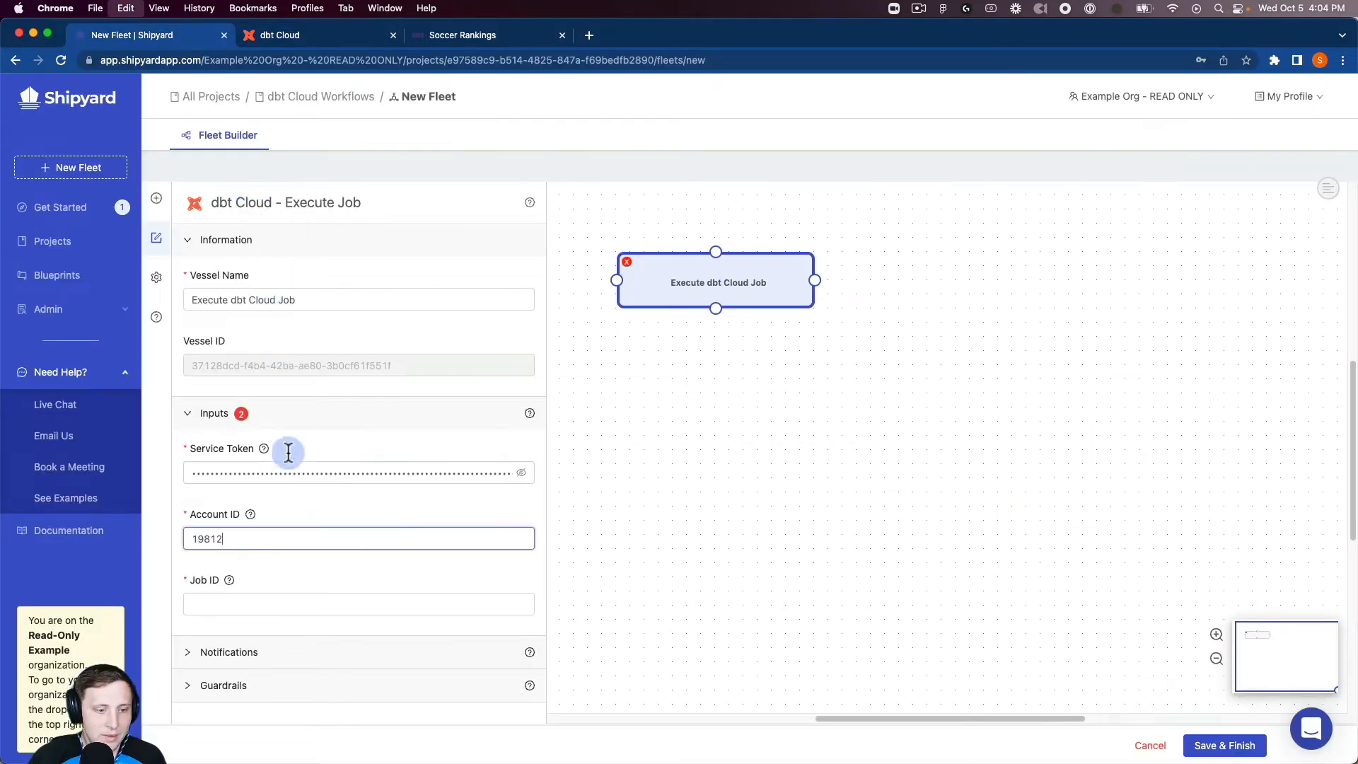
# Step: Copy the job ID from the dbt Cloud job's URL into the Execute dbt Cloud Job vessel's Job ID
pyautogui.click(320, 39)
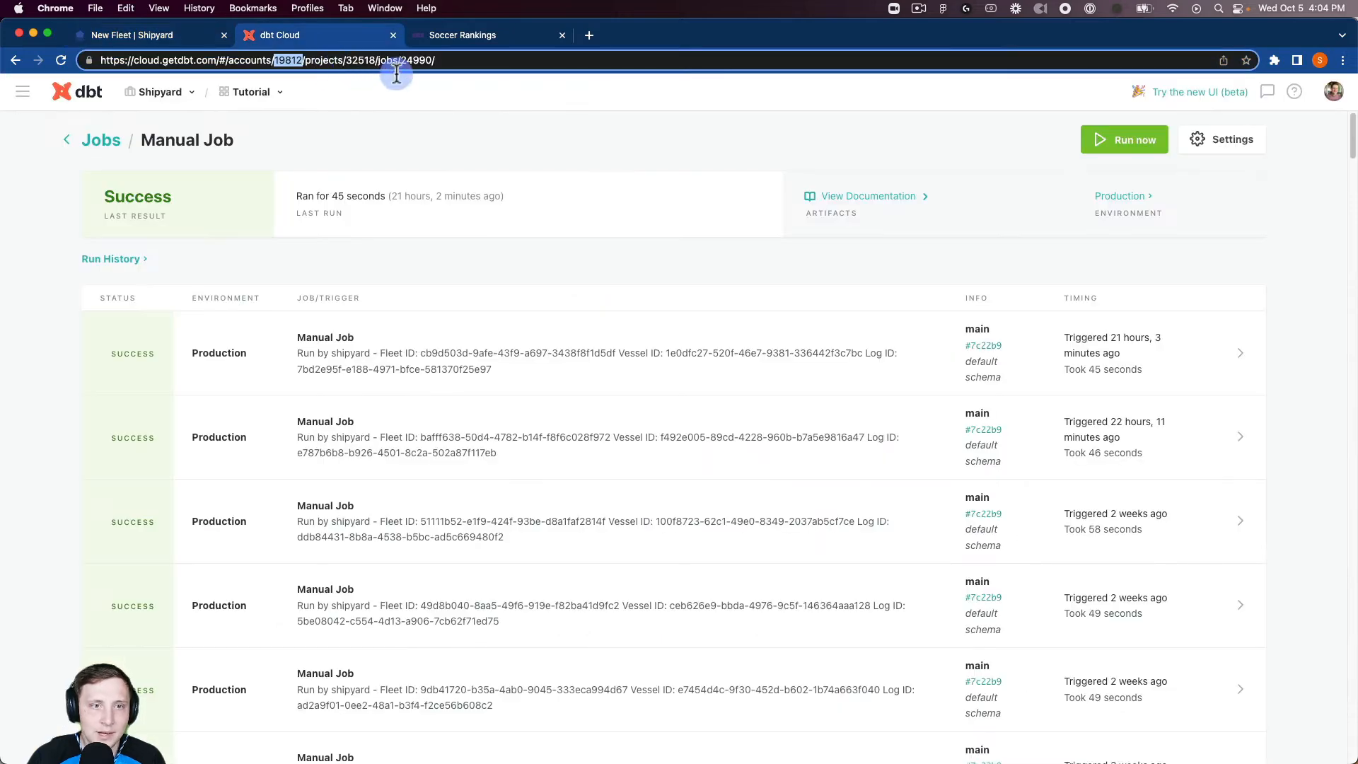
pyautogui.doubleClick(417, 60)
pyautogui.press('cmd+c')
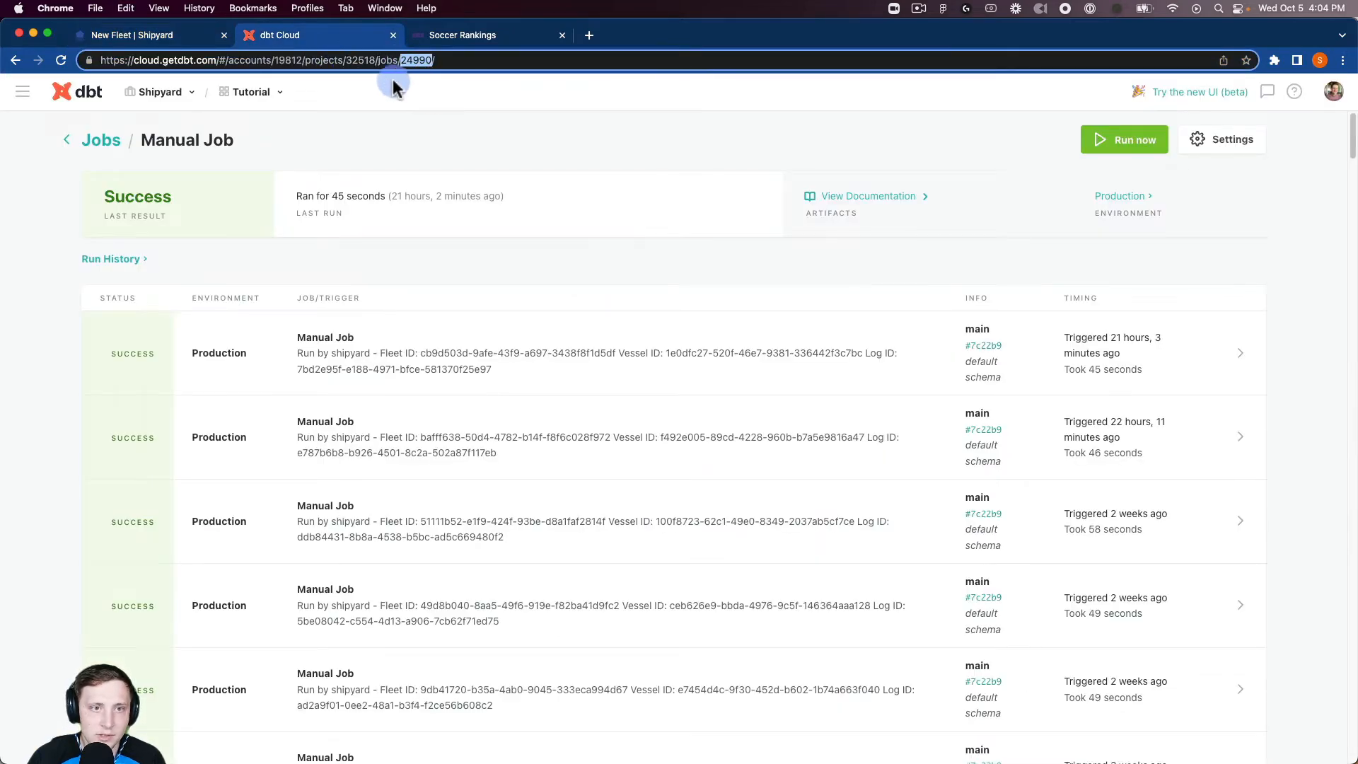
pyautogui.click(188, 35)
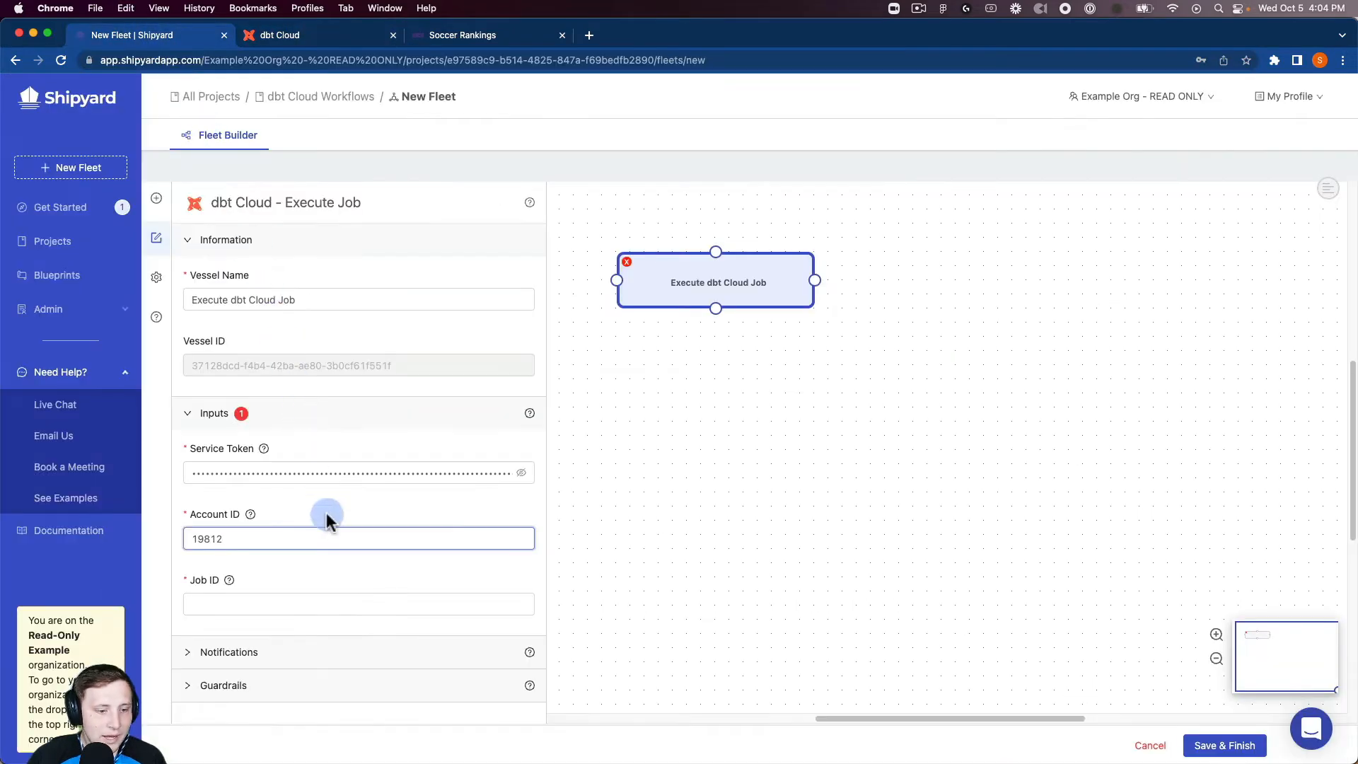
pyautogui.click(324, 608)
pyautogui.press('cmd+v')
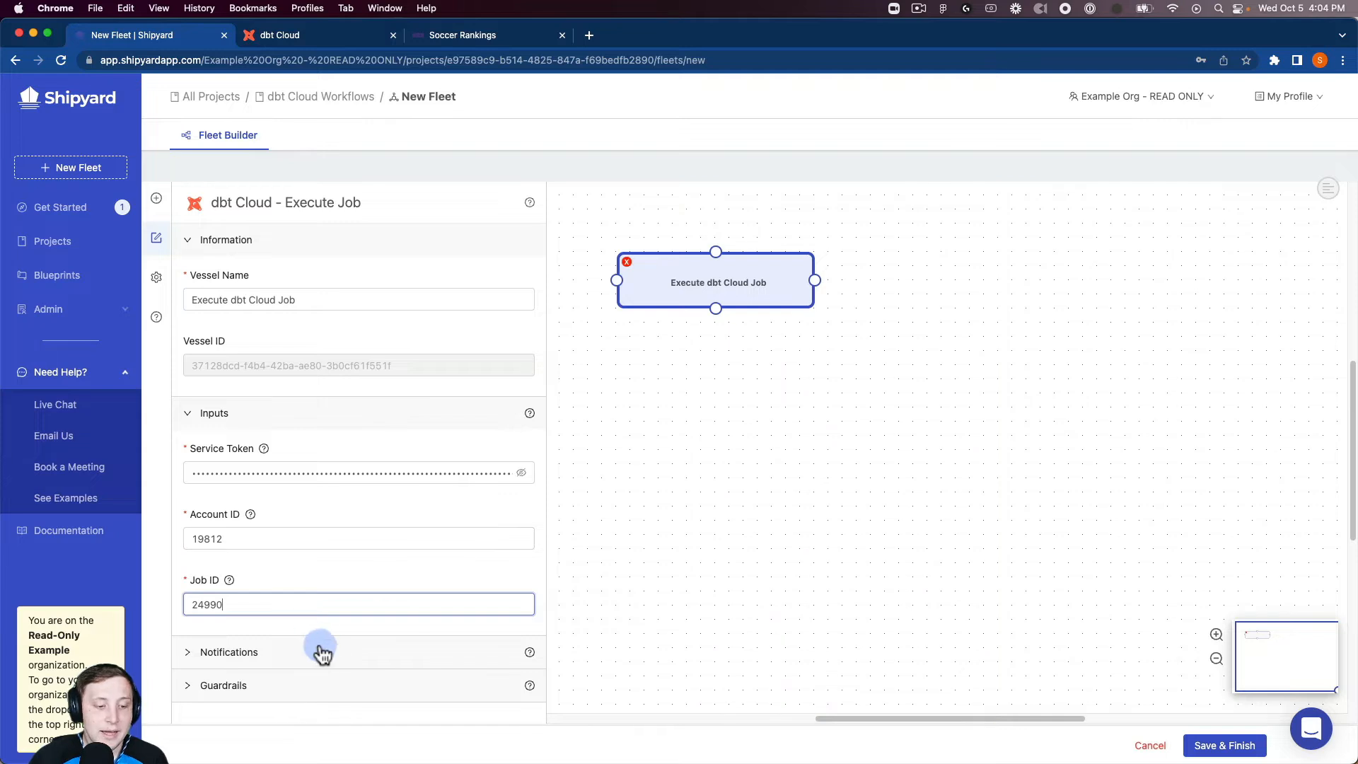
# Step: Add a dbt Cloud Check Run Status vessel to the right of Execute dbt Cloud Job and dismiss its guide
pyautogui.click(156, 199)
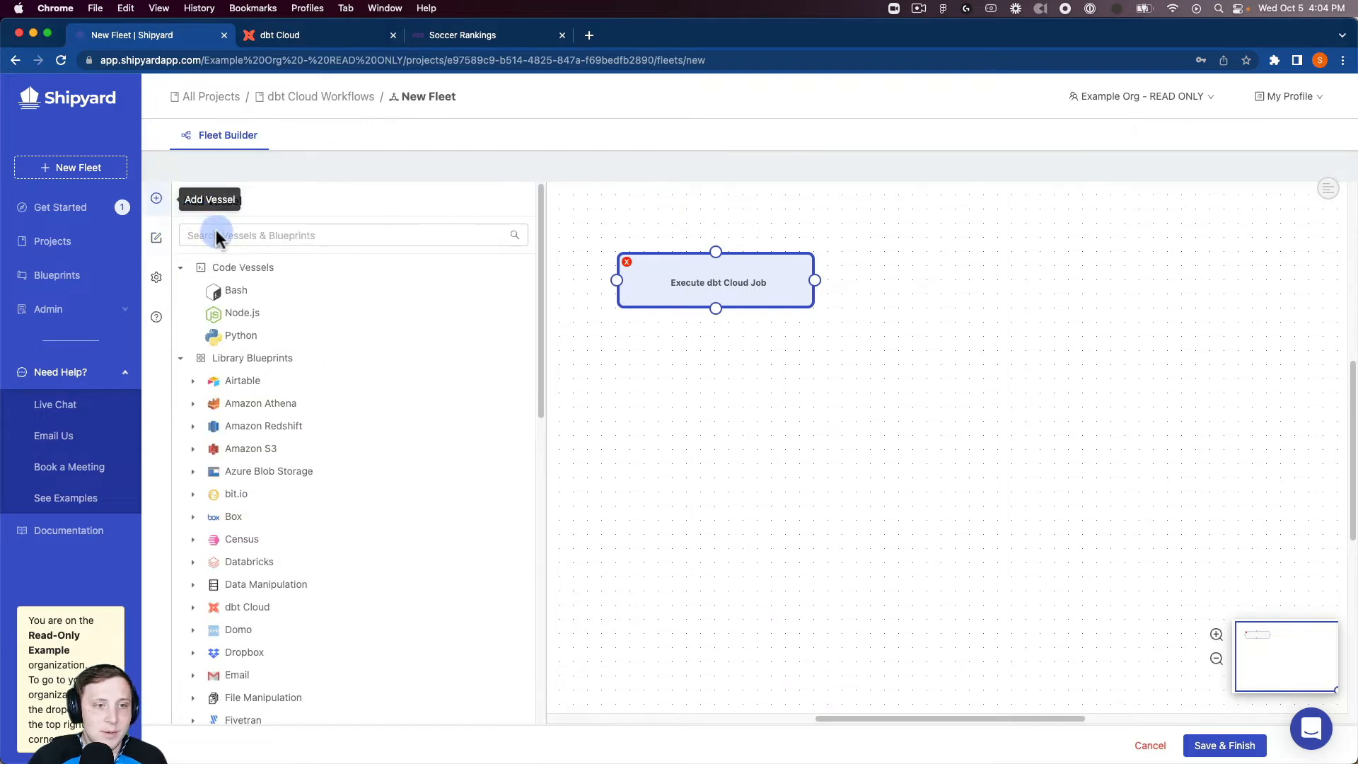
pyautogui.click(256, 237)
pyautogui.write('dbt')
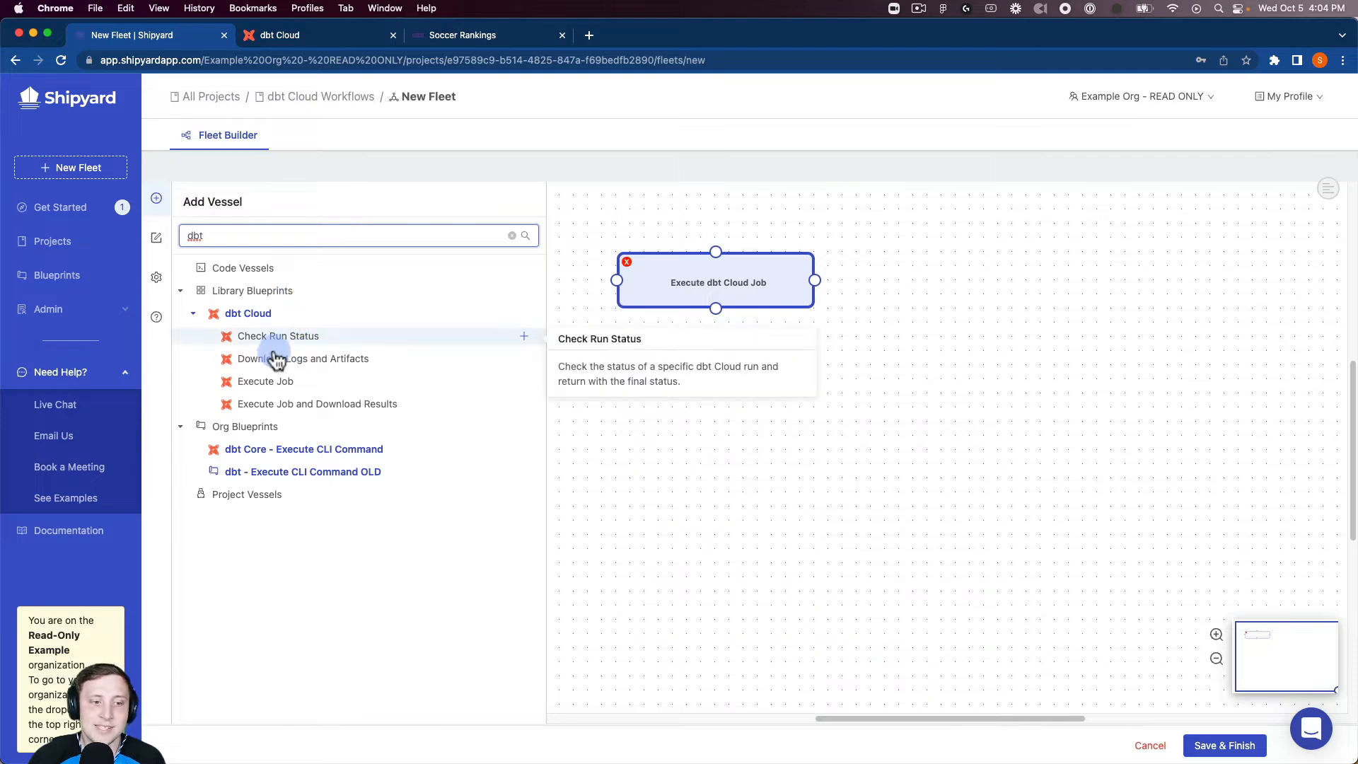
pyautogui.moveTo(269, 338); pyautogui.dragTo(854, 380)
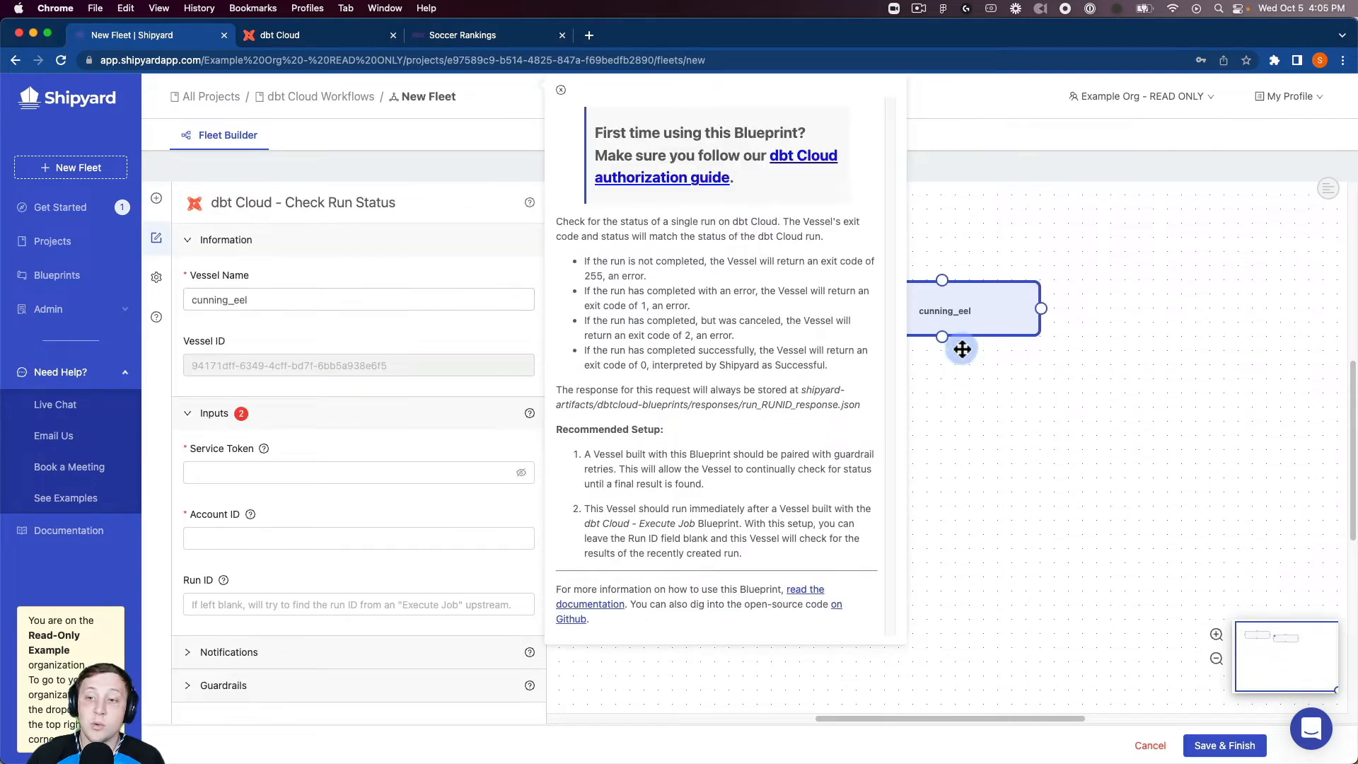
pyautogui.click(562, 90)
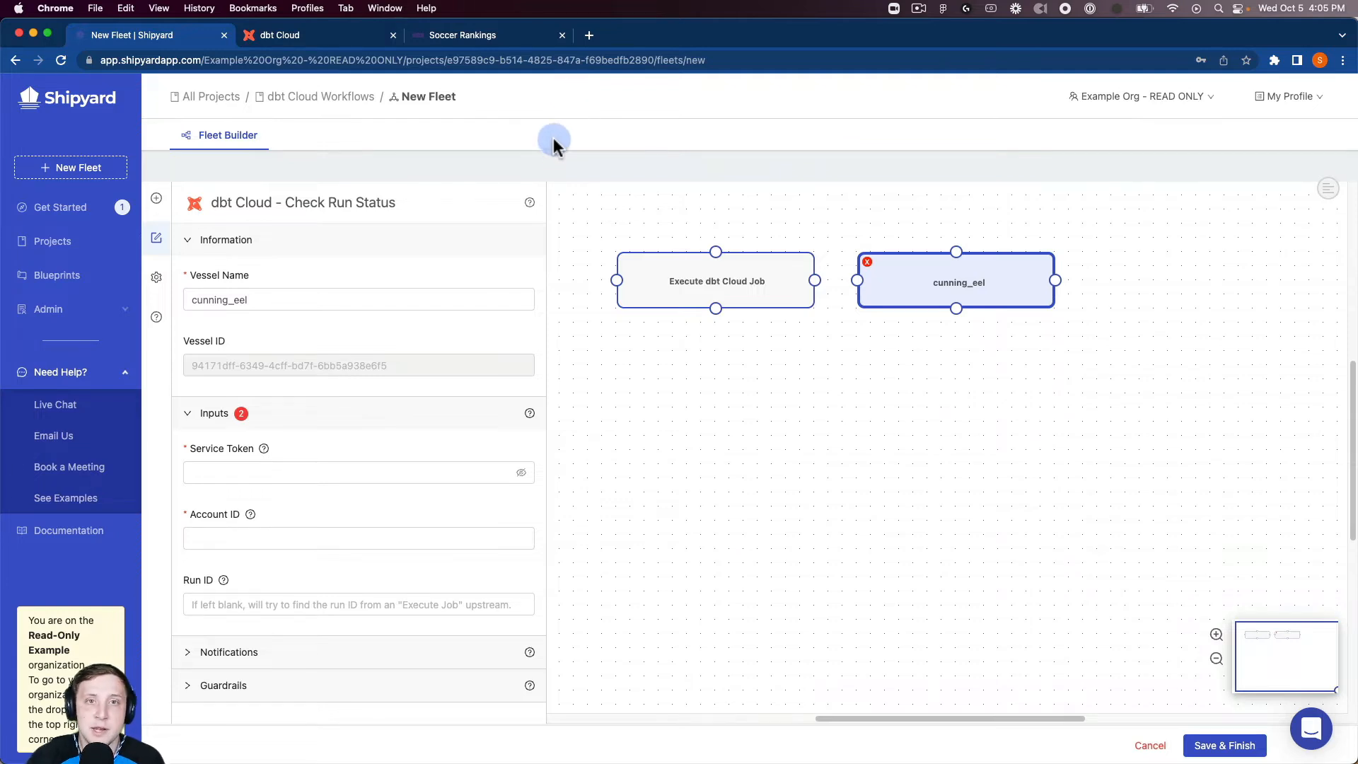
# Step: Rename the new dbt Cloud vessel as Check Run Status
pyautogui.doubleClick(358, 295)
pyautogui.write('Ch')
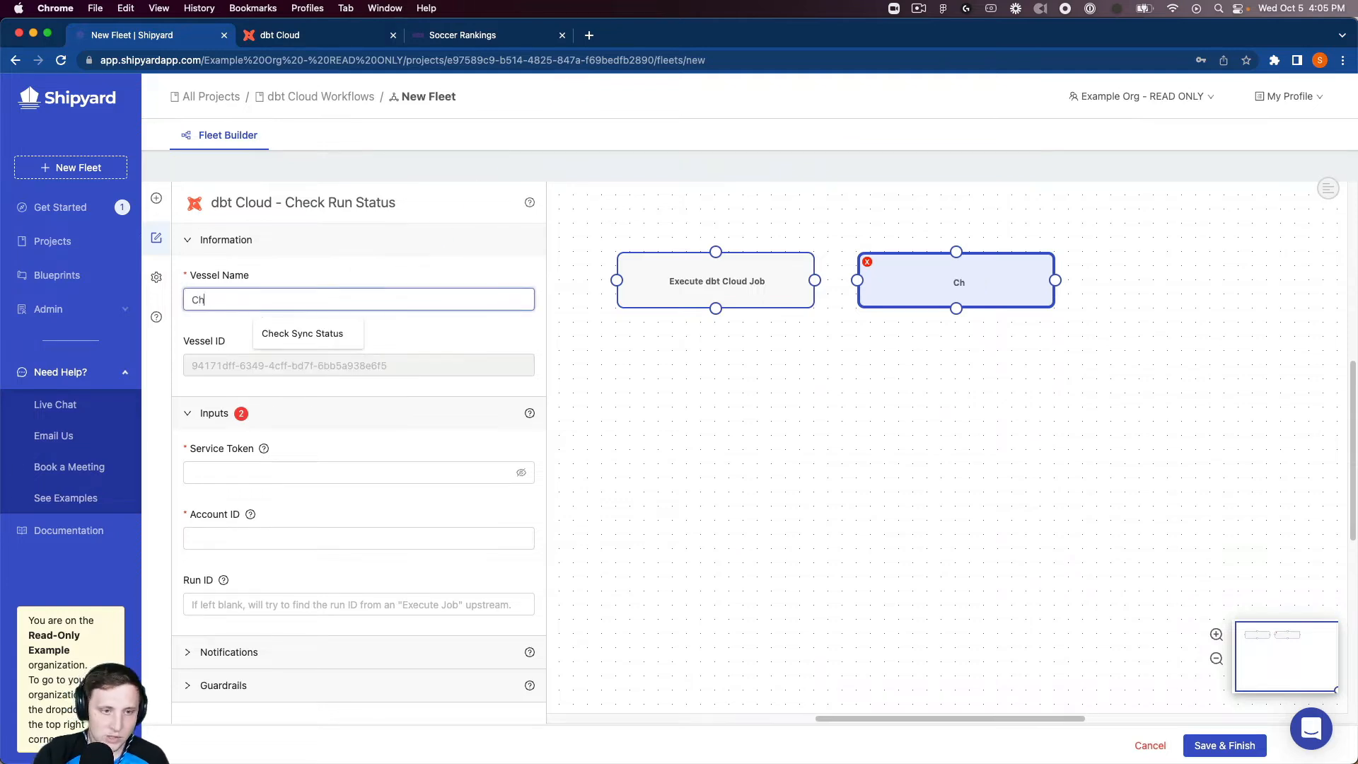
pyautogui.write('eck Run Status')
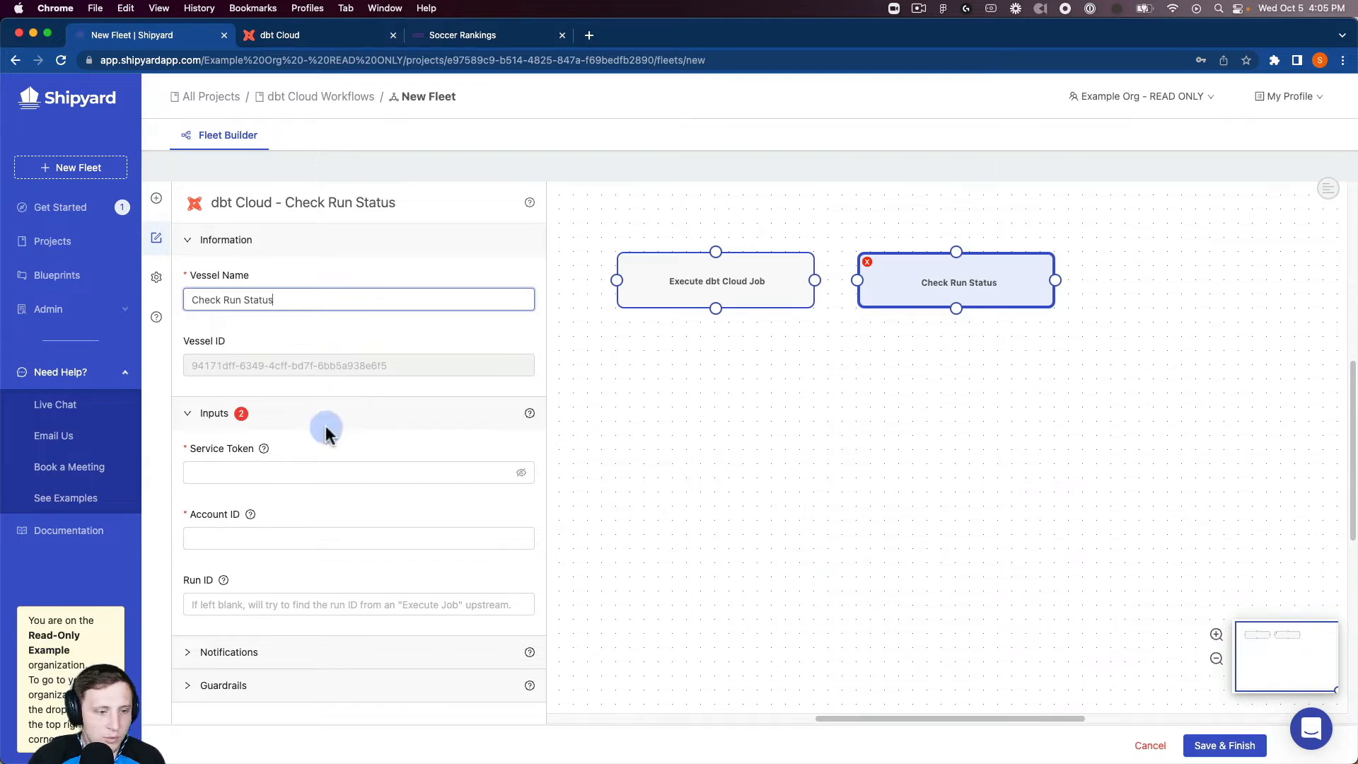
# Step: Paste the service token into the Check Run Status vessel and enter the dbt Cloud Account ID, leaving Run ID blank
pyautogui.click(194, 473)
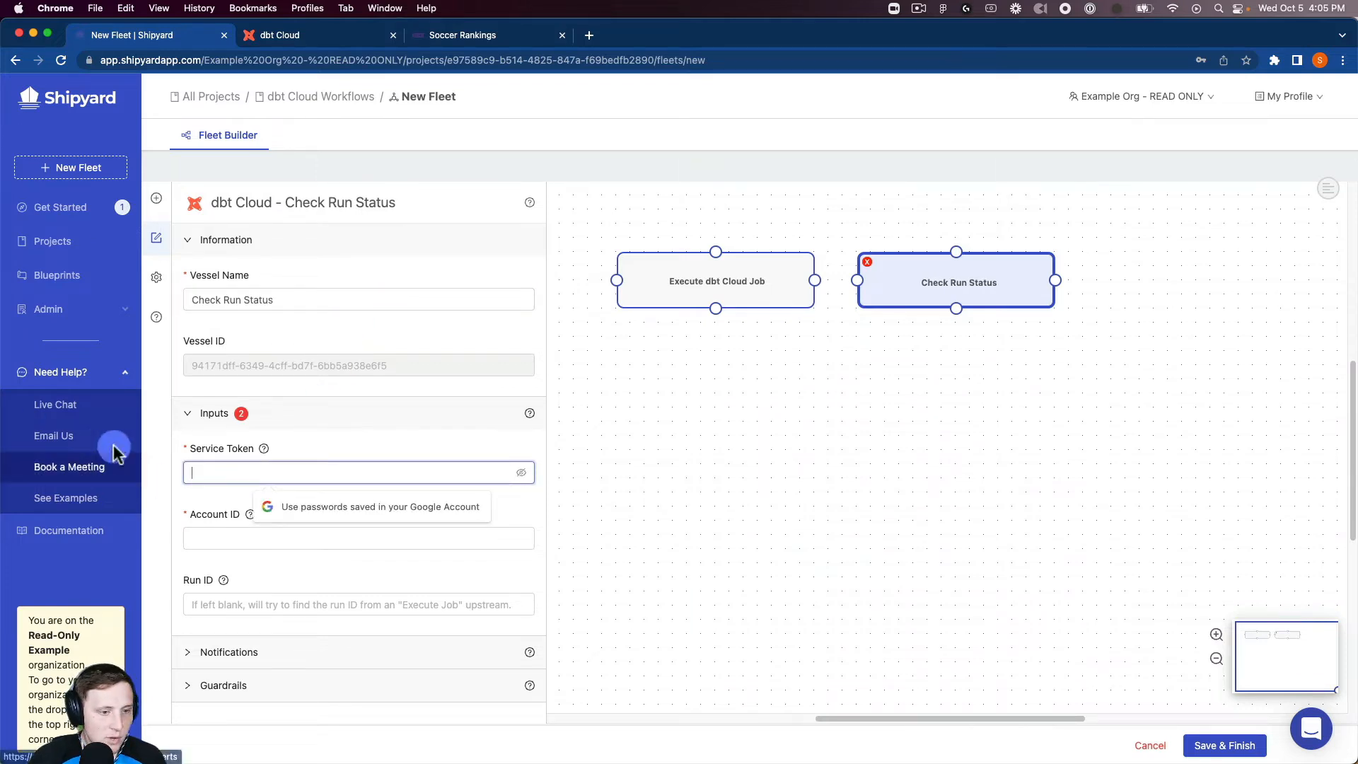
pyautogui.click(197, 472)
pyautogui.press('super+v')
pyautogui.click(241, 539)
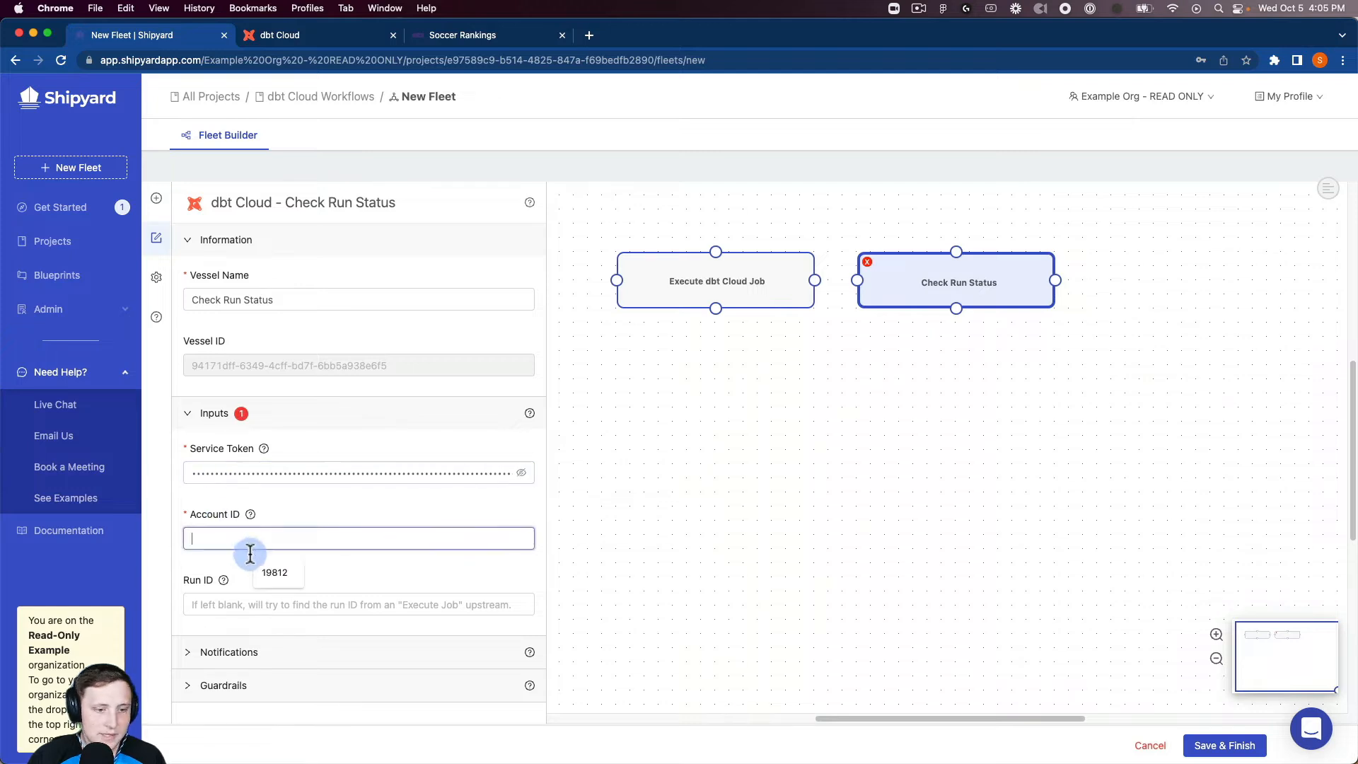
pyautogui.write('19812')
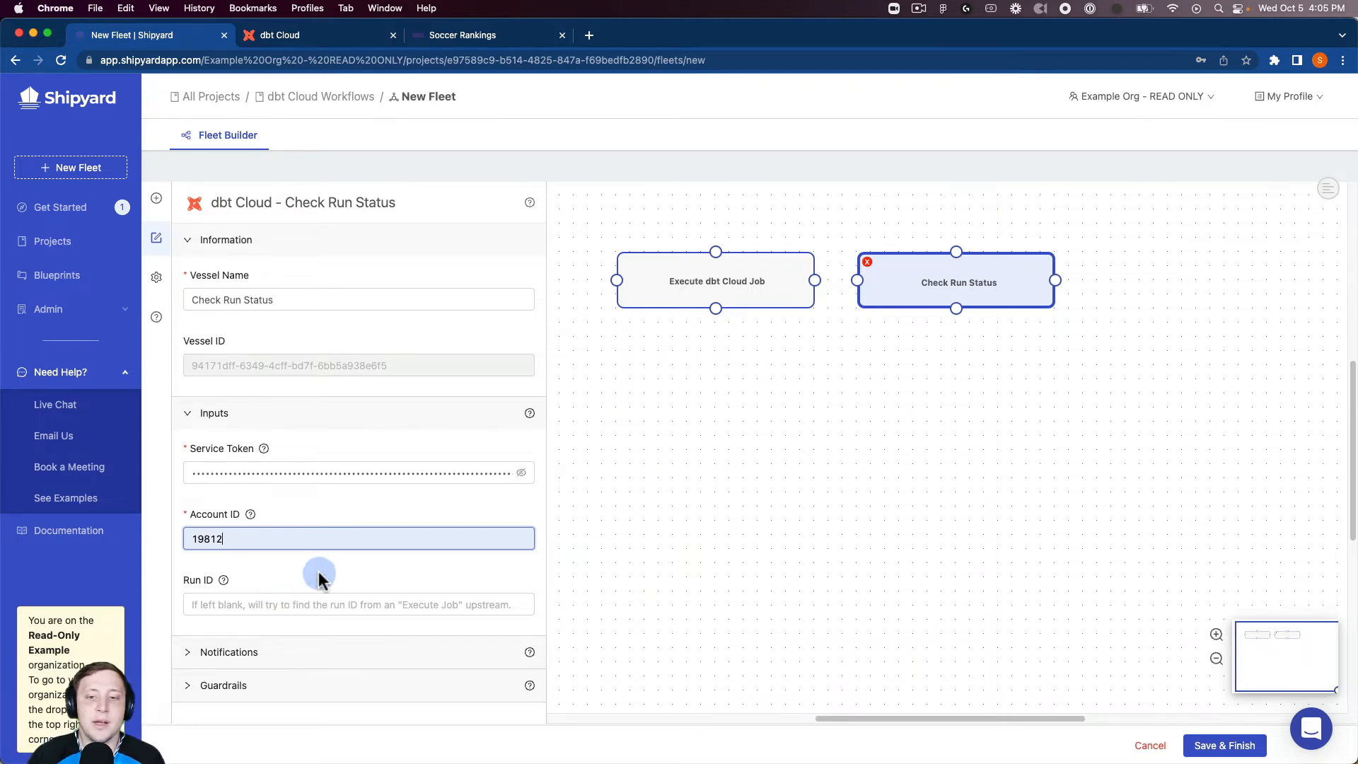
# Step: Connect Execute dbt Cloud Job to Check Run Status with a Success path and expand the Check Run Status notification settings
pyautogui.moveTo(853, 280); pyautogui.dragTo(885, 280)
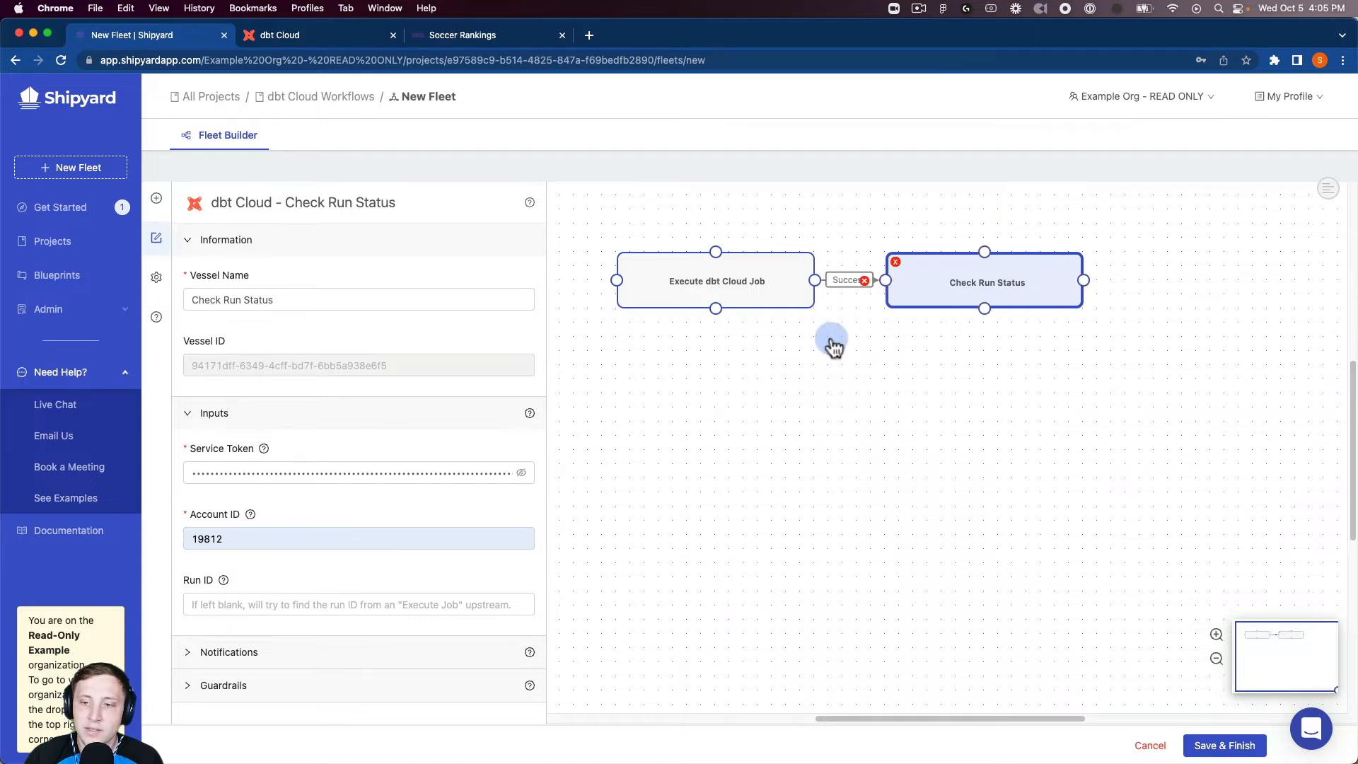
pyautogui.click(402, 651)
pyautogui.scroll(-2, 378, 637)
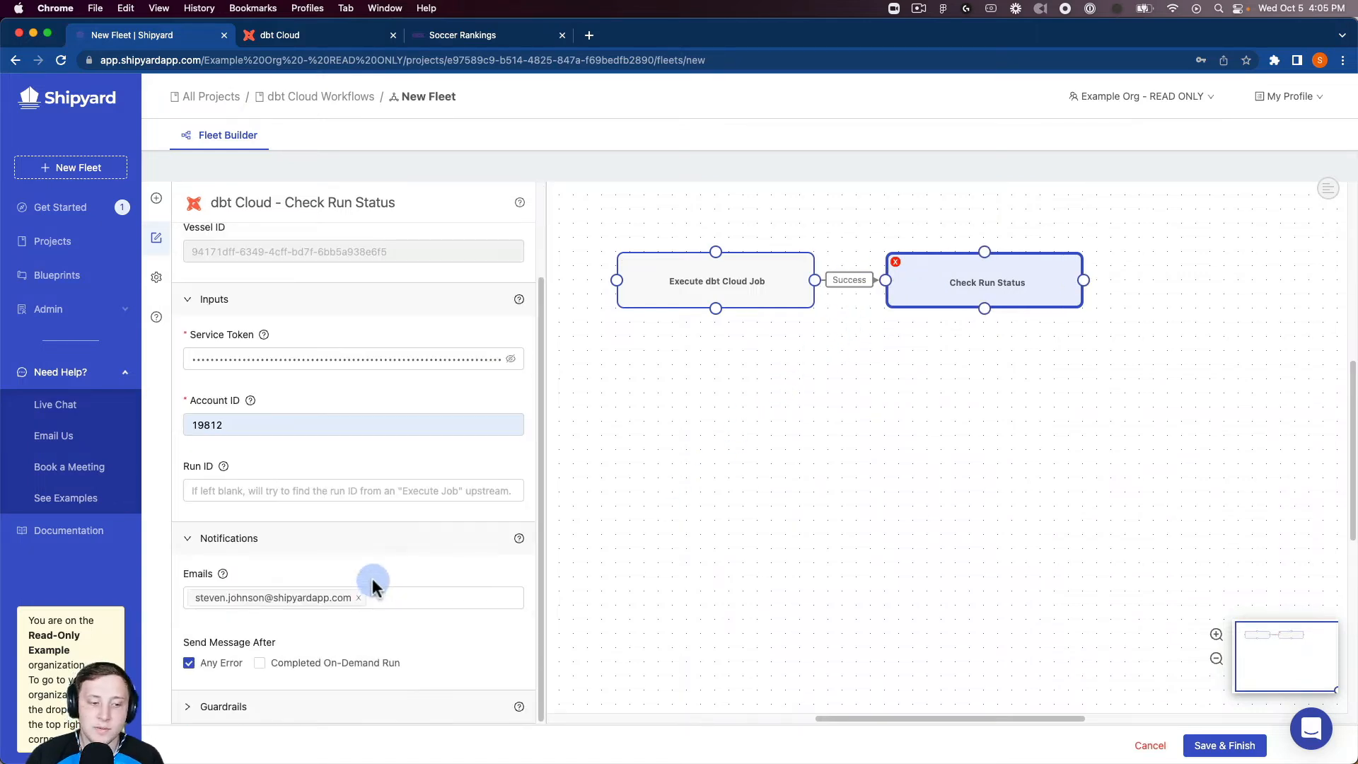
# Step: Set the Check Run Status guardrails to 24 retries with ASAP as the time between retries
pyautogui.click(313, 704)
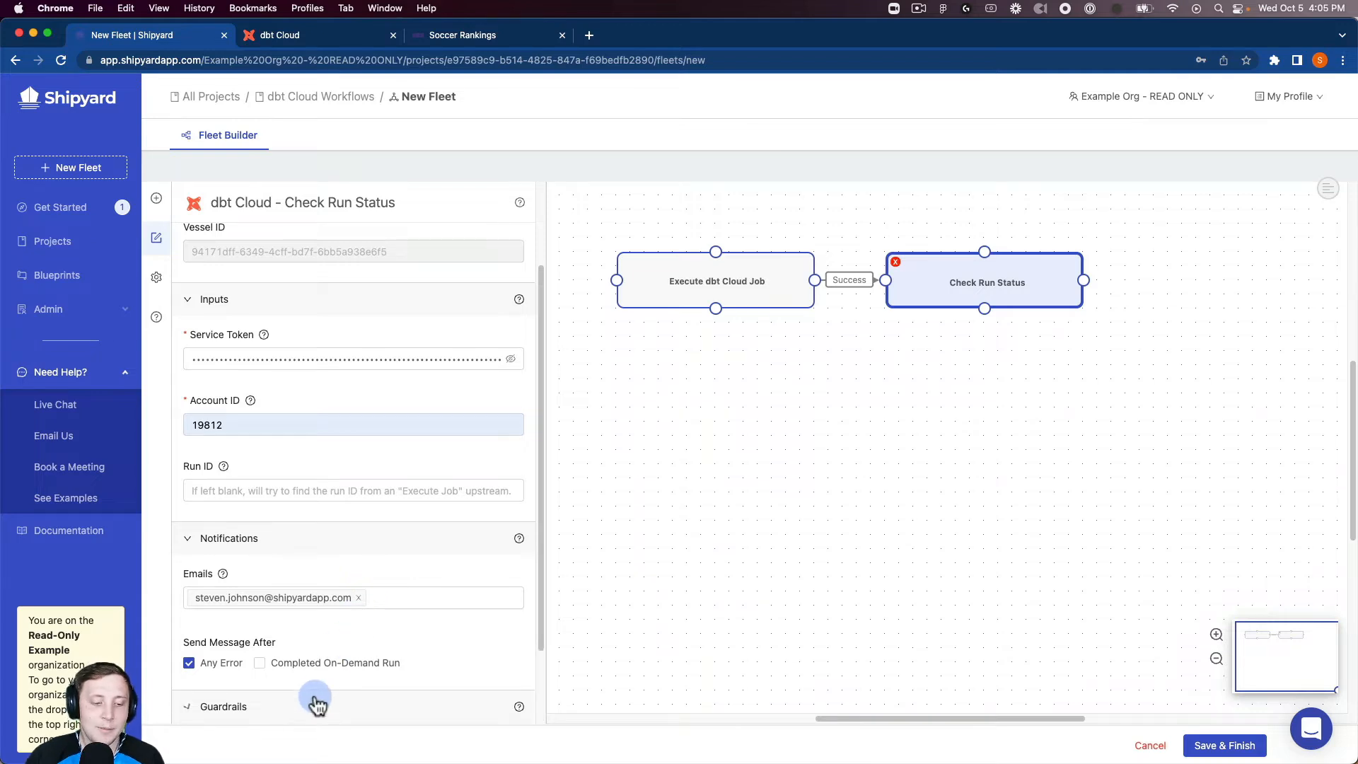
pyautogui.scroll(-3, 341, 675)
pyautogui.scroll(-2, 333, 644)
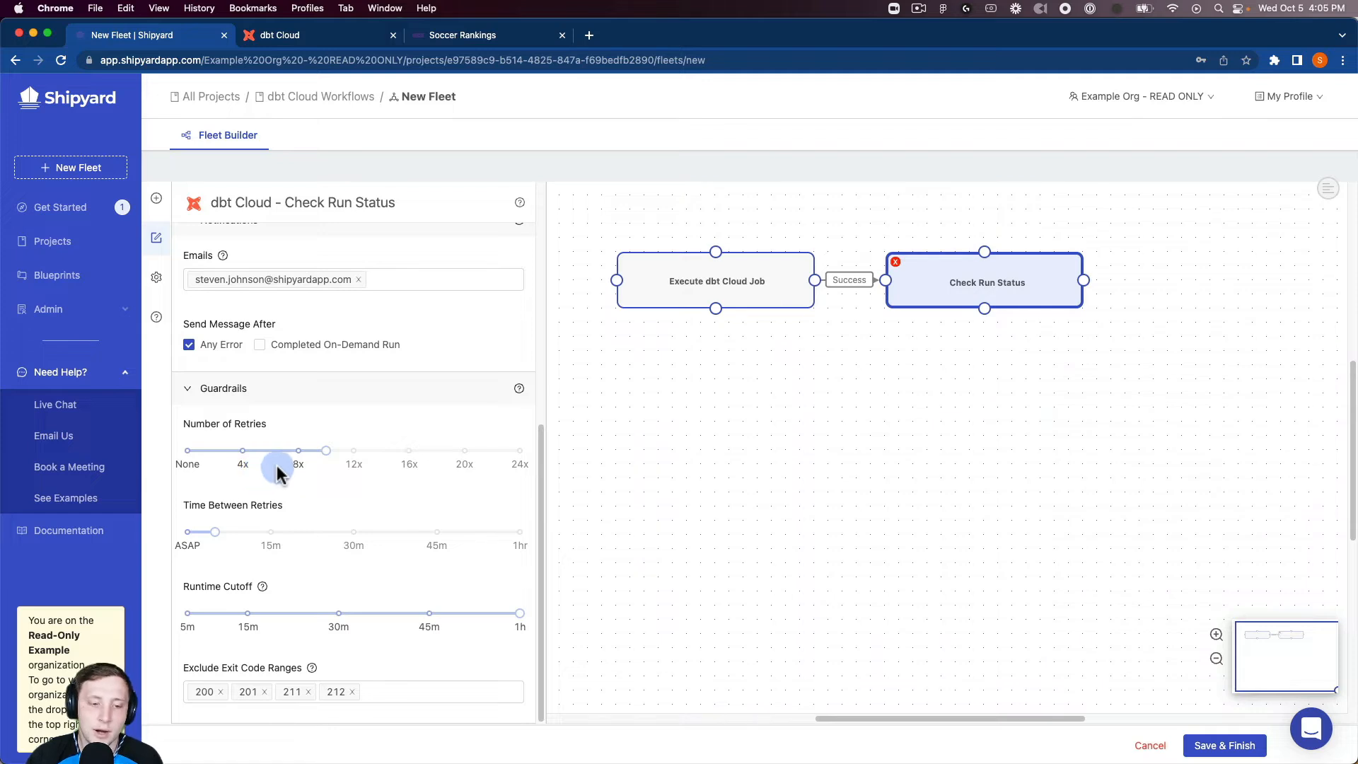
pyautogui.moveTo(307, 450); pyautogui.dragTo(520, 450)
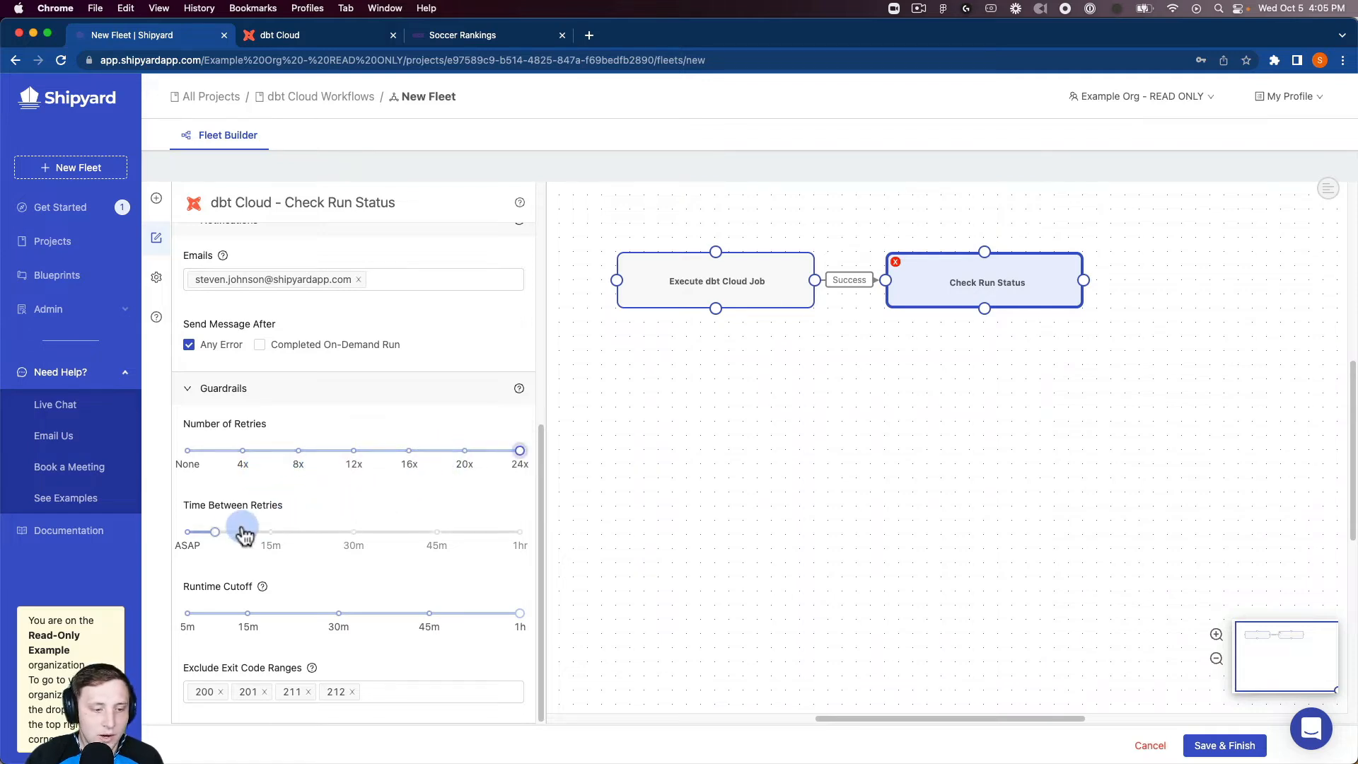
pyautogui.click(198, 536)
pyautogui.click(724, 385)
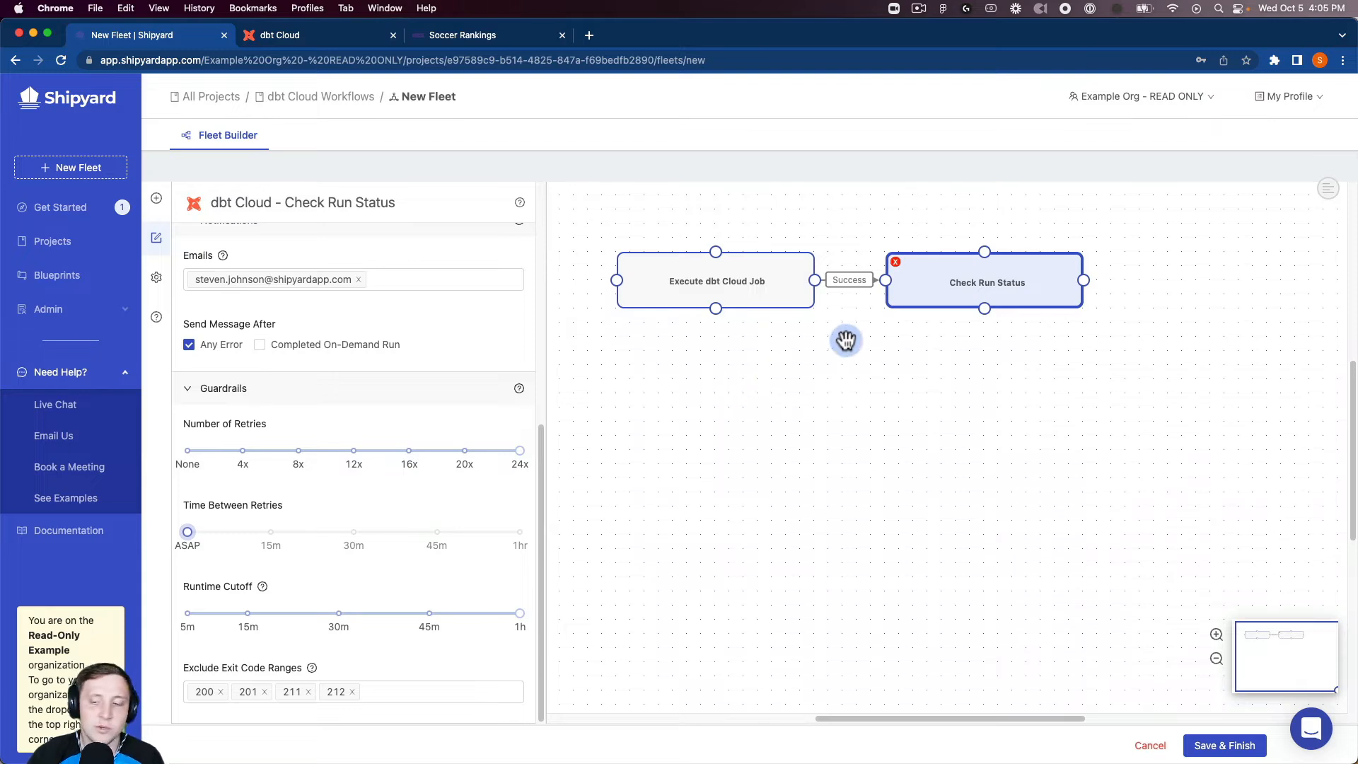
# Step: Add a Hex Run Project vessel, place it to the right of Check Run Status, and dismiss its guide
pyautogui.click(157, 201)
pyautogui.click(289, 239)
pyautogui.write('hex')
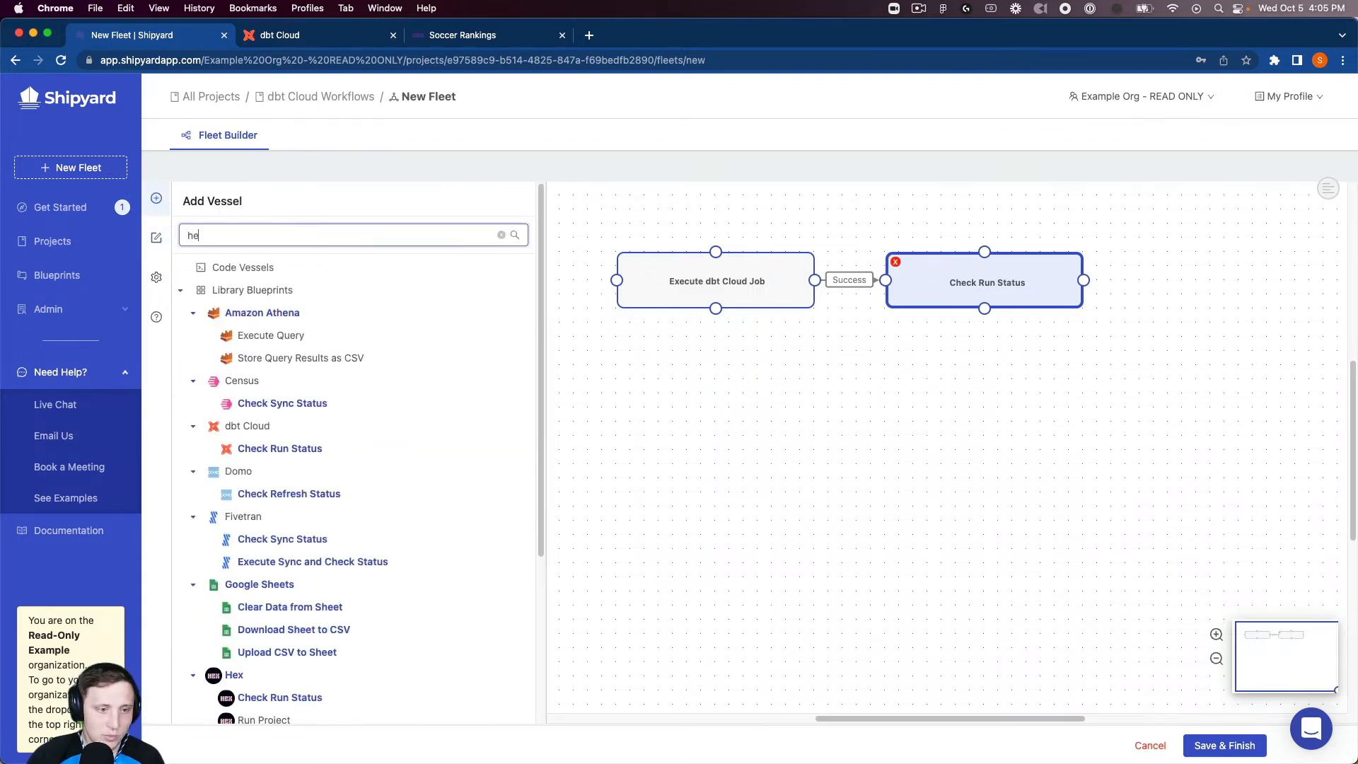
pyautogui.moveTo(292, 366)
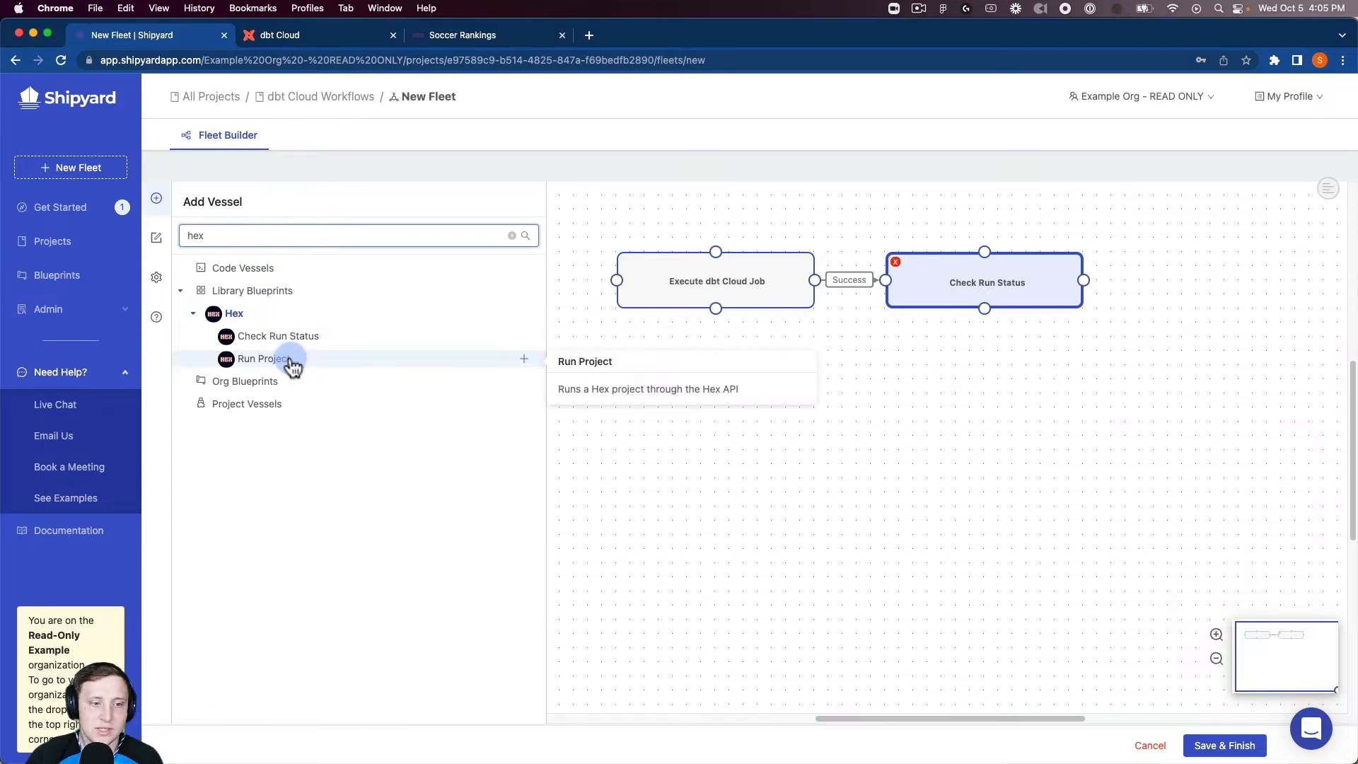
pyautogui.click(524, 359)
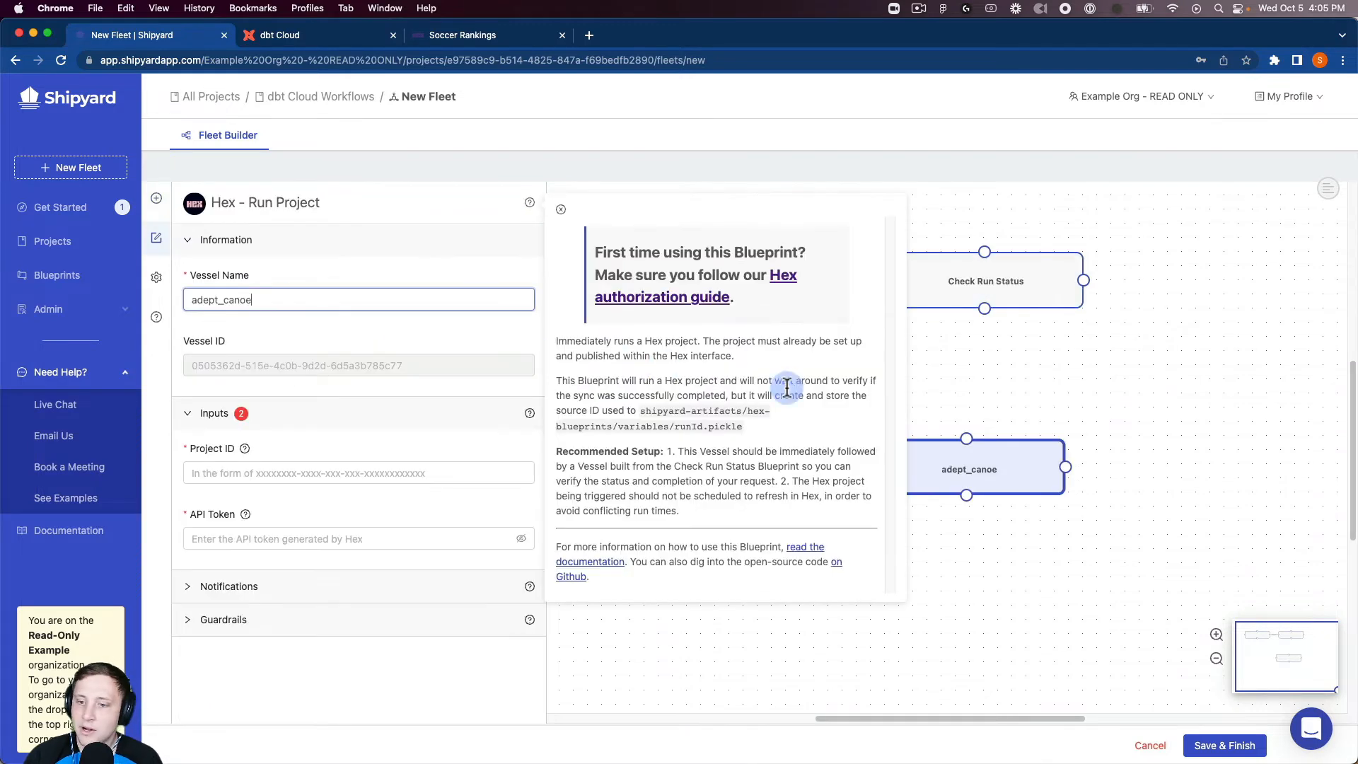
pyautogui.moveTo(966, 447); pyautogui.dragTo(1210, 295)
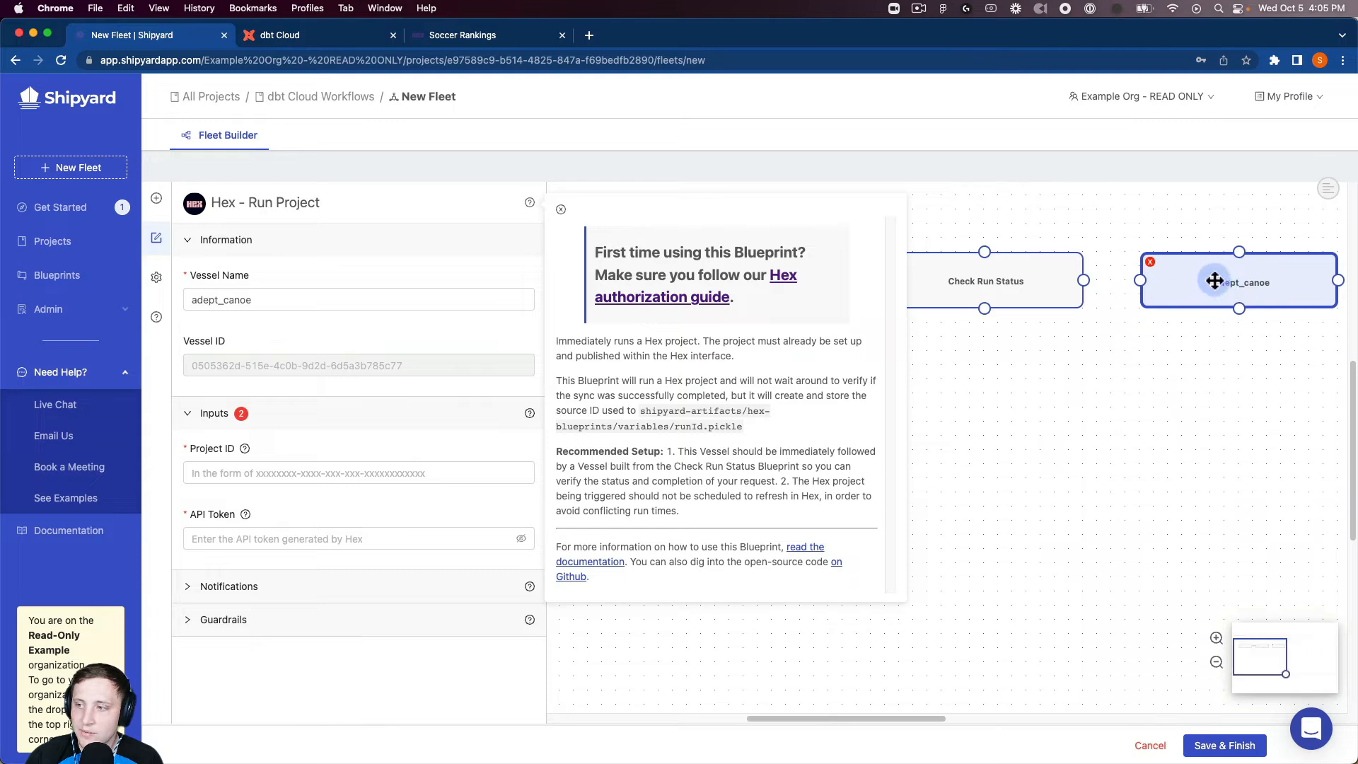
pyautogui.click(561, 210)
# Step: Rename the Hex vessel as Run Hex Project
pyautogui.doubleClick(422, 299)
pyautogui.write('Run Hex Project')
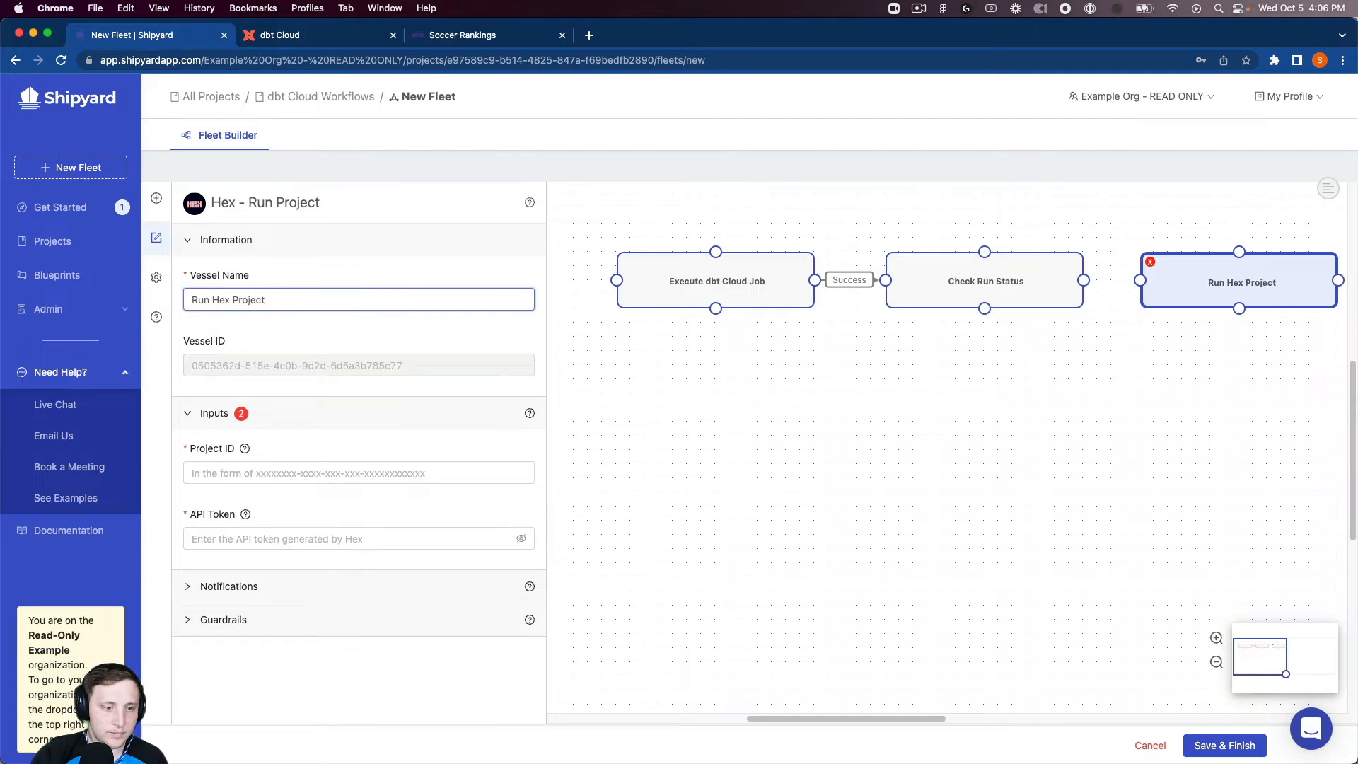
# Step: Copy the hex_project_id value from the Soccer Rankings project in Hex into the Run Hex Project vessel's Project ID in Shipyard
pyautogui.click(234, 473)
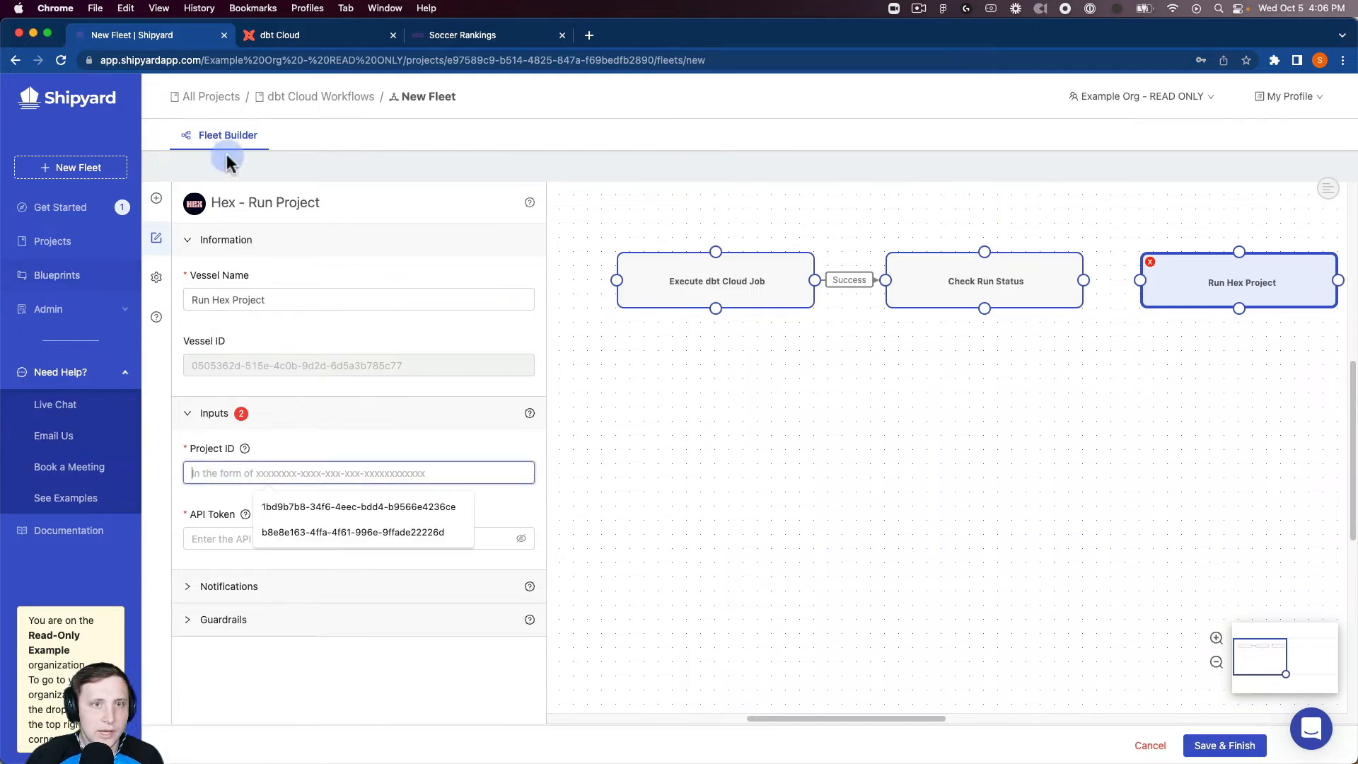
pyautogui.click(436, 36)
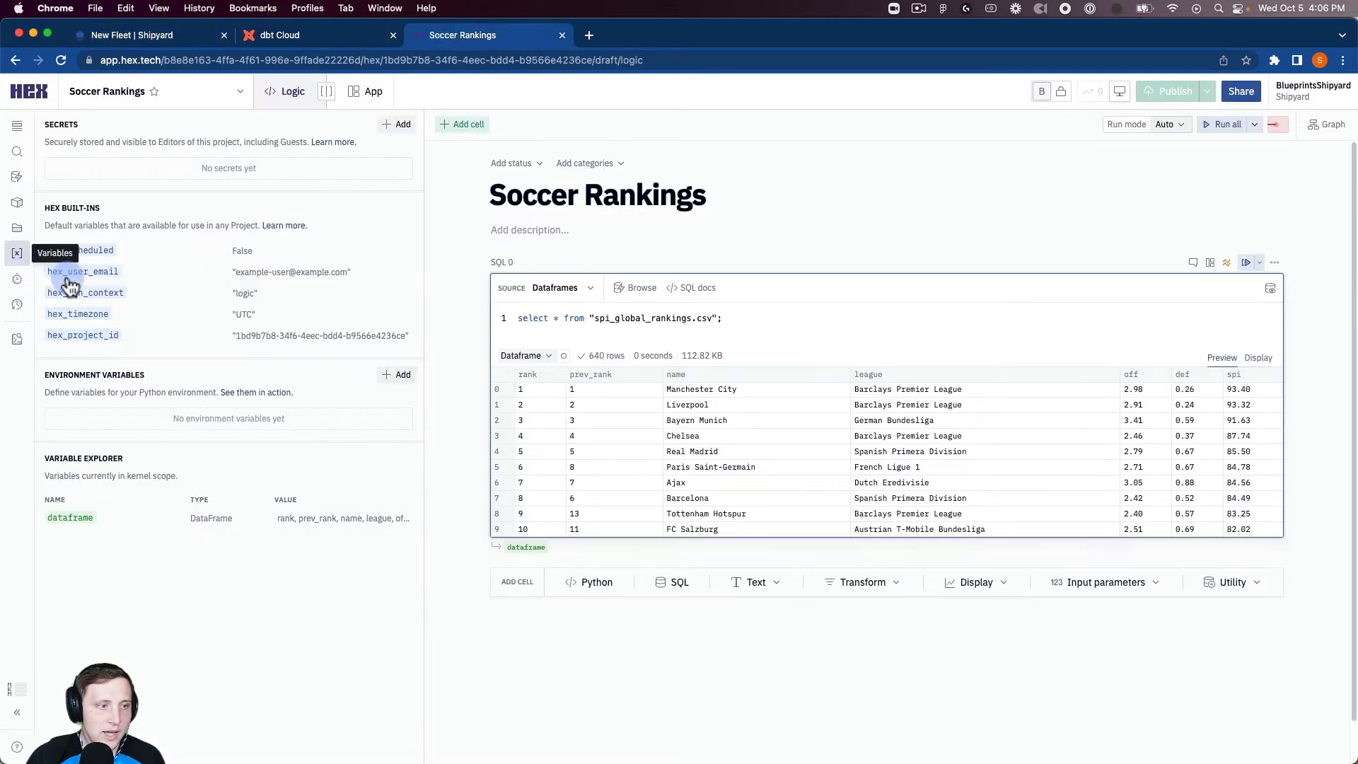
pyautogui.tripleClick(240, 336)
pyautogui.moveTo(239, 337); pyautogui.dragTo(415, 355)
pyautogui.press('super+c')
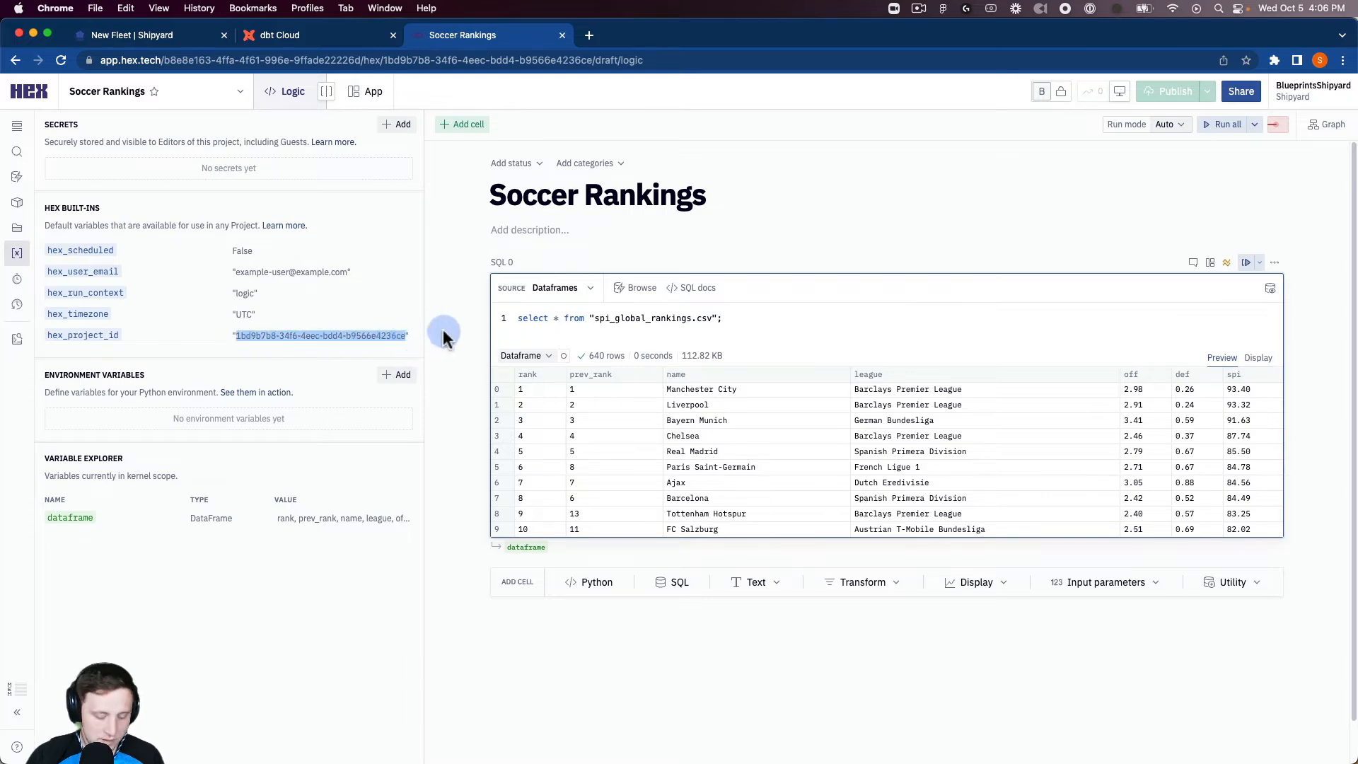
pyautogui.click(213, 36)
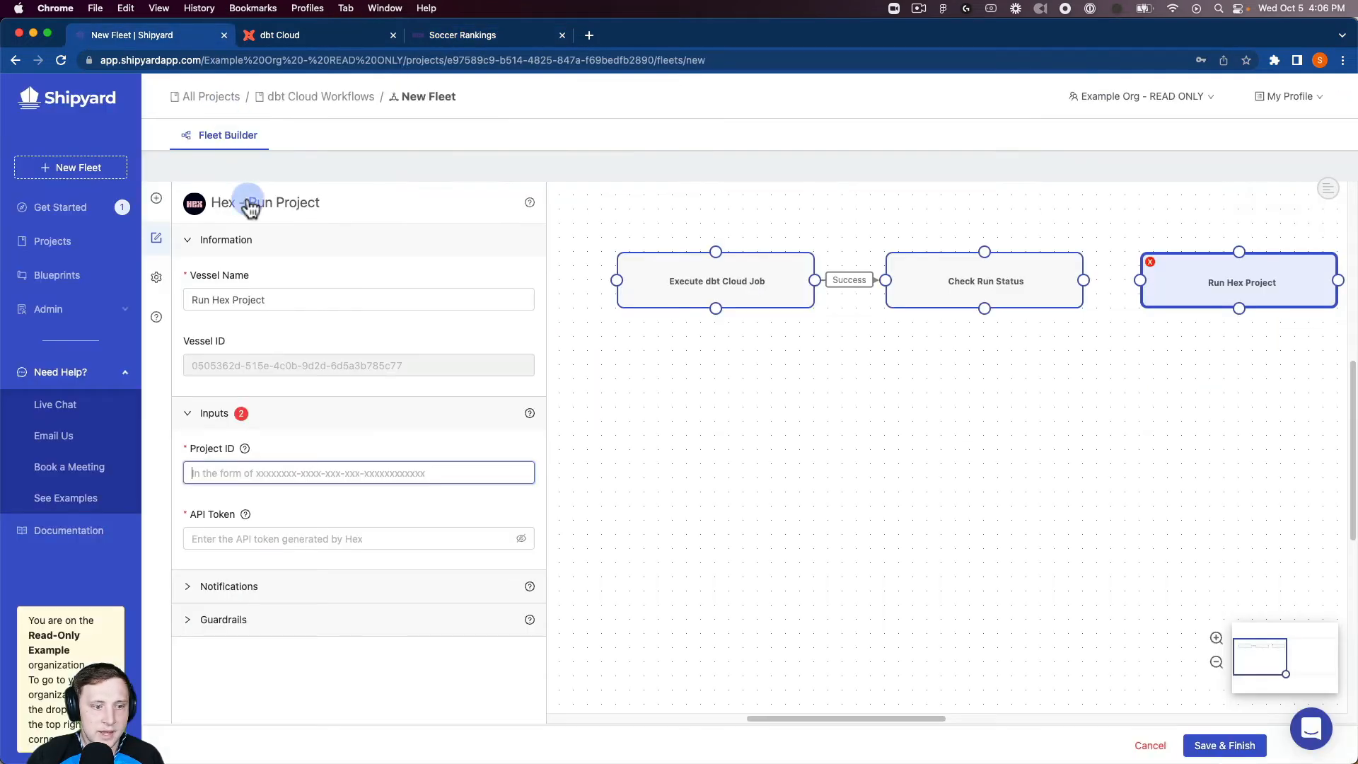
pyautogui.click(294, 469)
pyautogui.press('super+v')
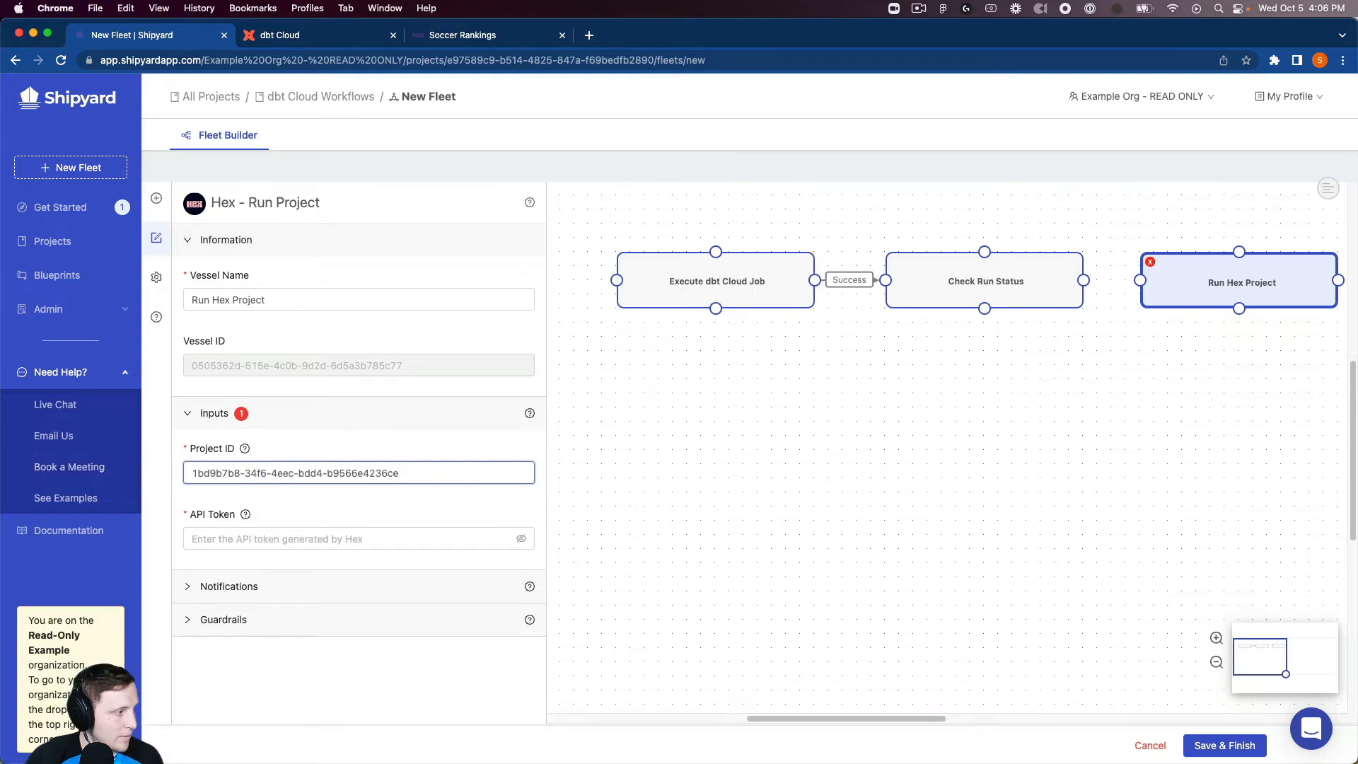
# Step: Paste the Hex API token into the Run Hex Project vessel and connect Check Run Status to it with a Success path
pyautogui.click(188, 539)
pyautogui.press('super+v')
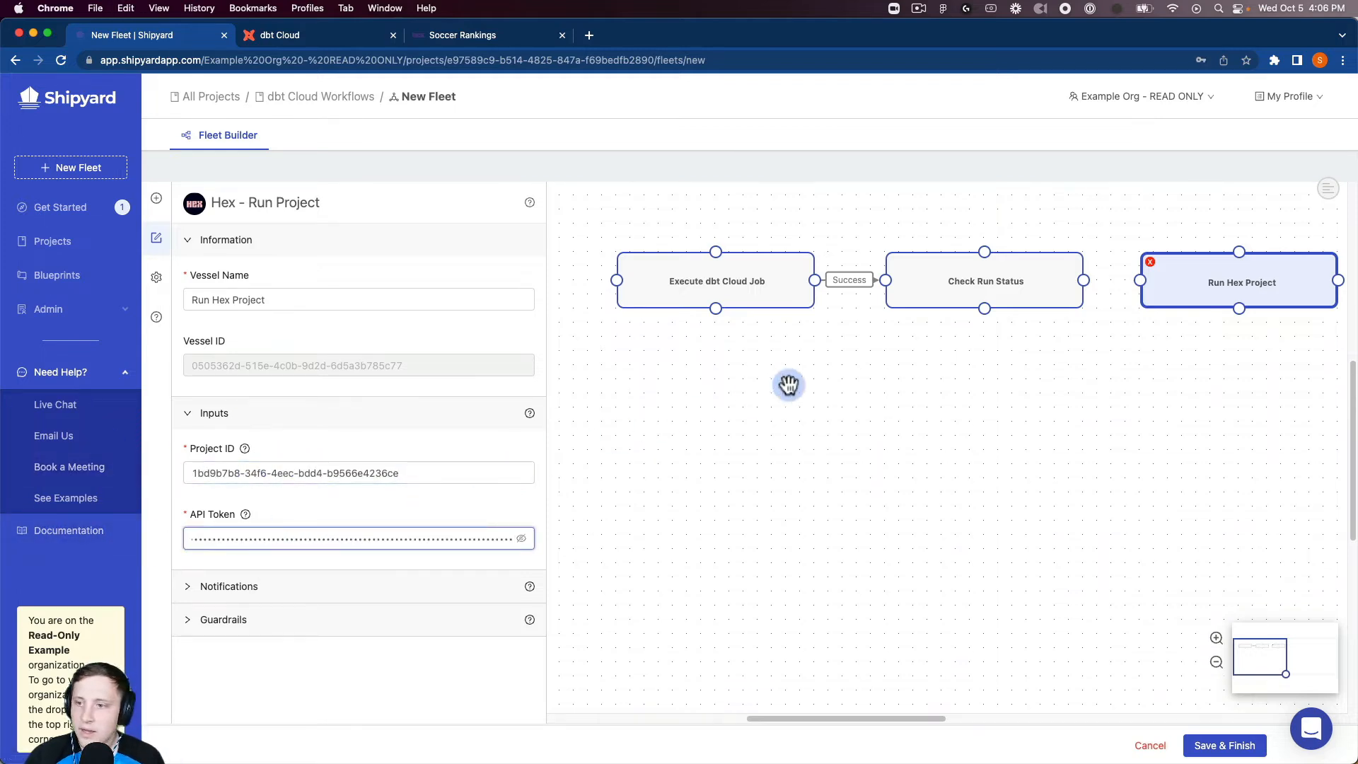
pyautogui.moveTo(1090, 282); pyautogui.dragTo(1140, 280)
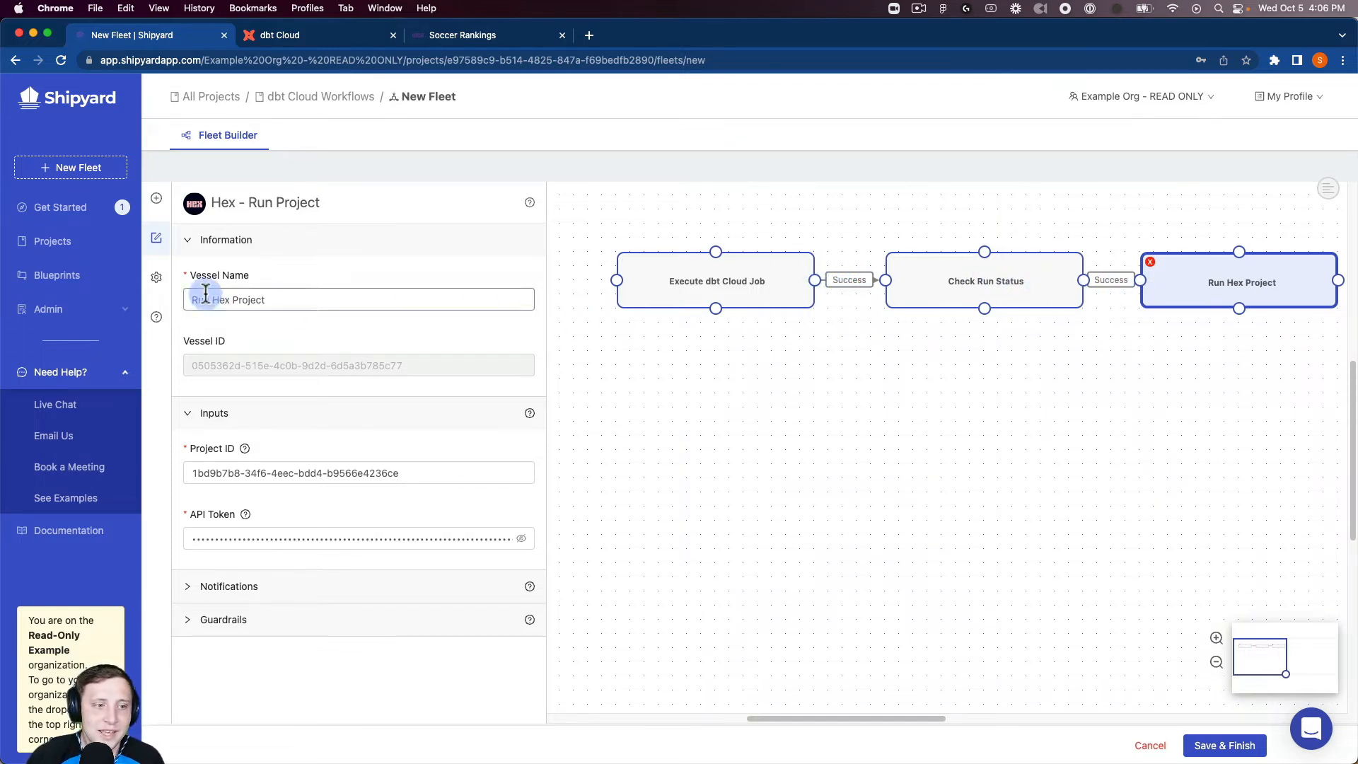
# Step: Name the fleet "dbt Cloud -> Hex" in the fleet settings
pyautogui.click(153, 279)
pyautogui.doubleClick(283, 290)
pyautogui.write('db')
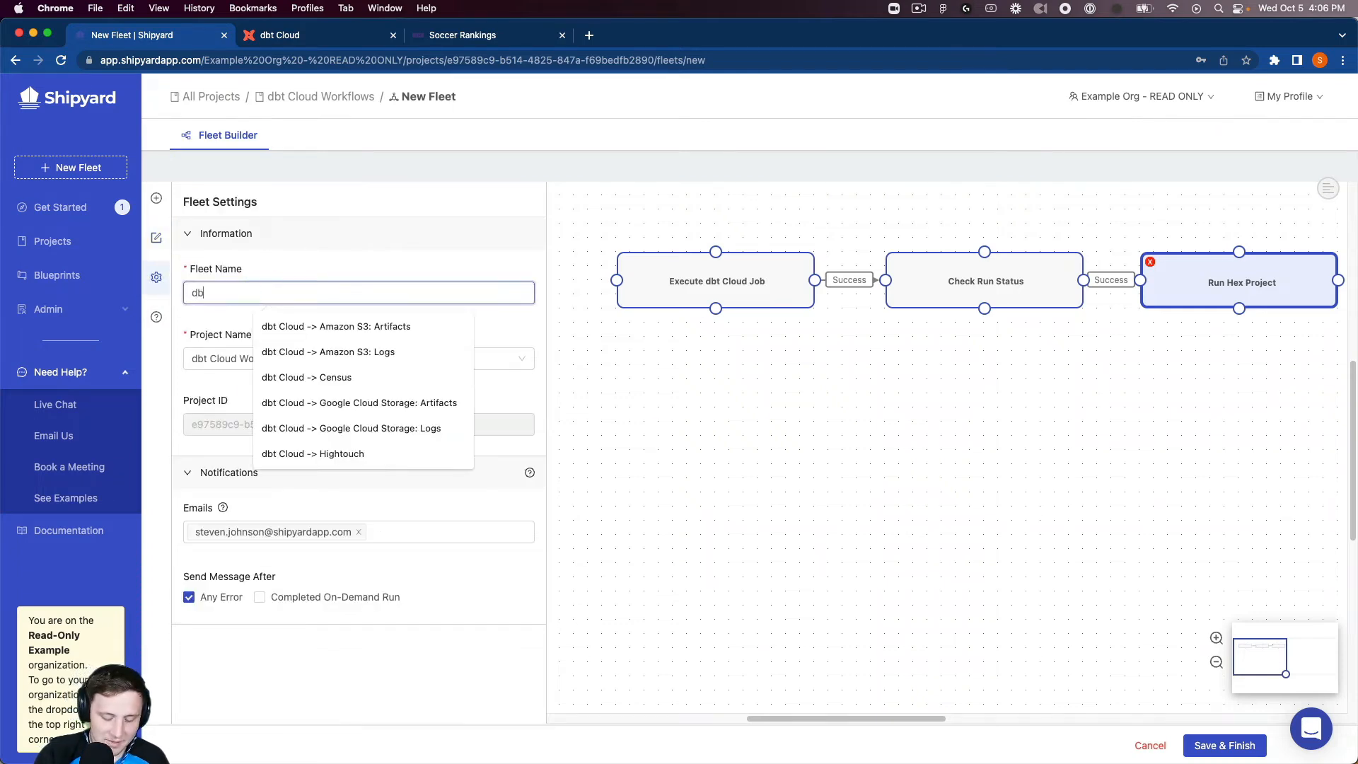
pyautogui.write('t Cloud -')
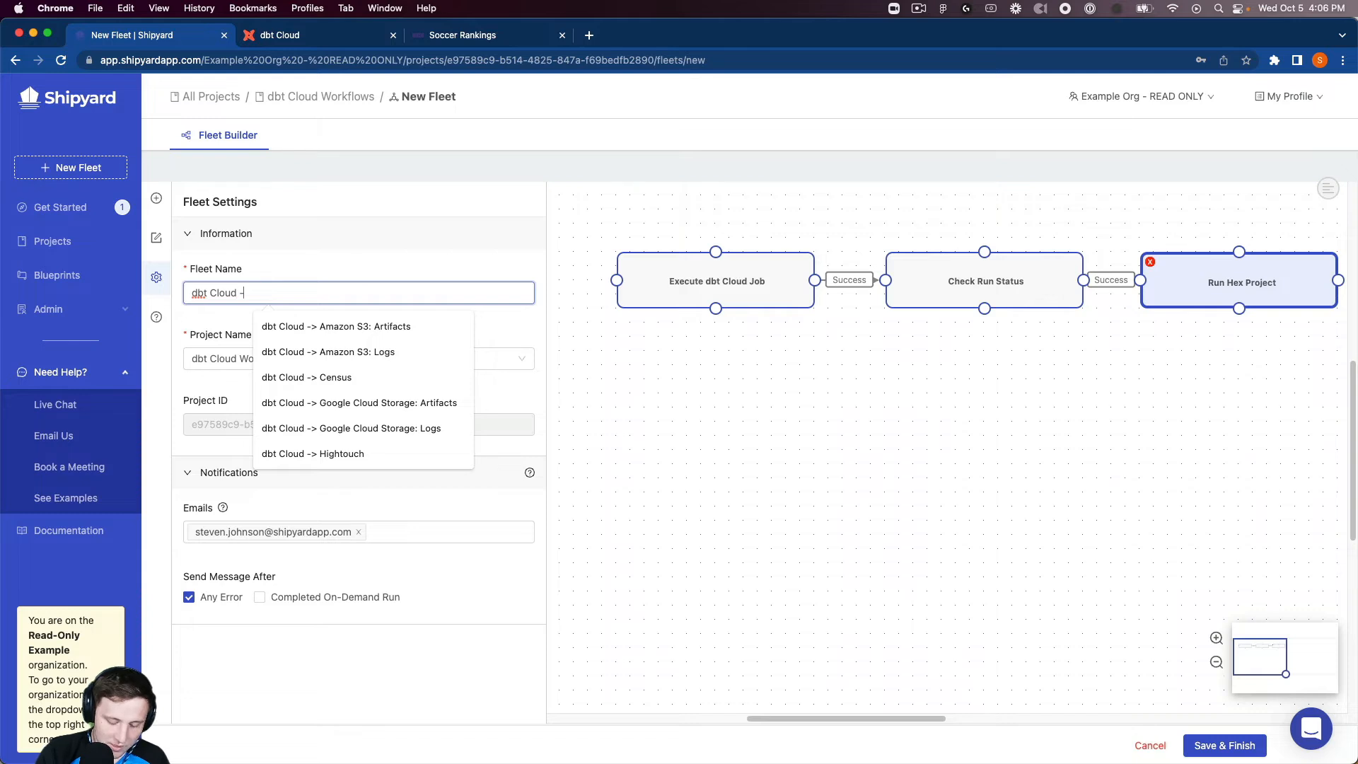
pyautogui.write('> Hex')
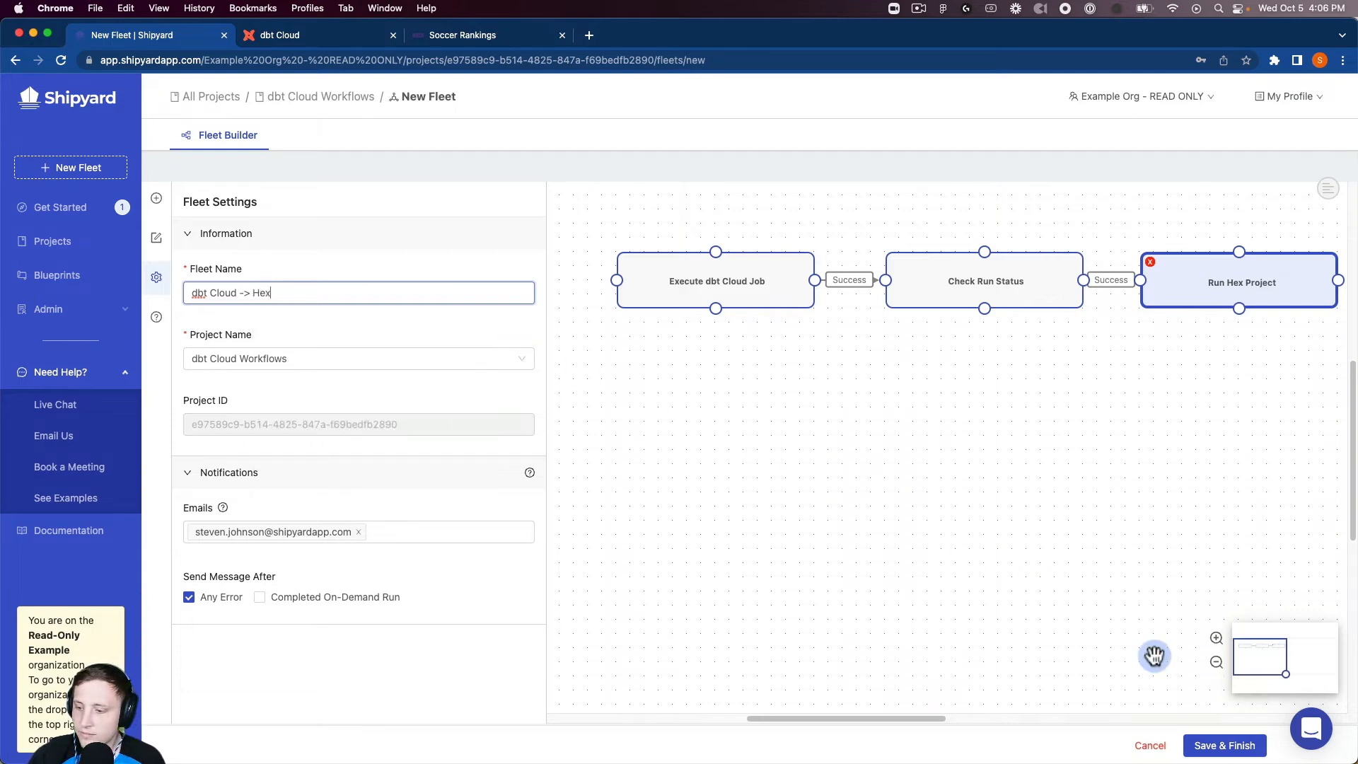
# Step: Save the finished fleet and run it on demand
pyautogui.click(1222, 749)
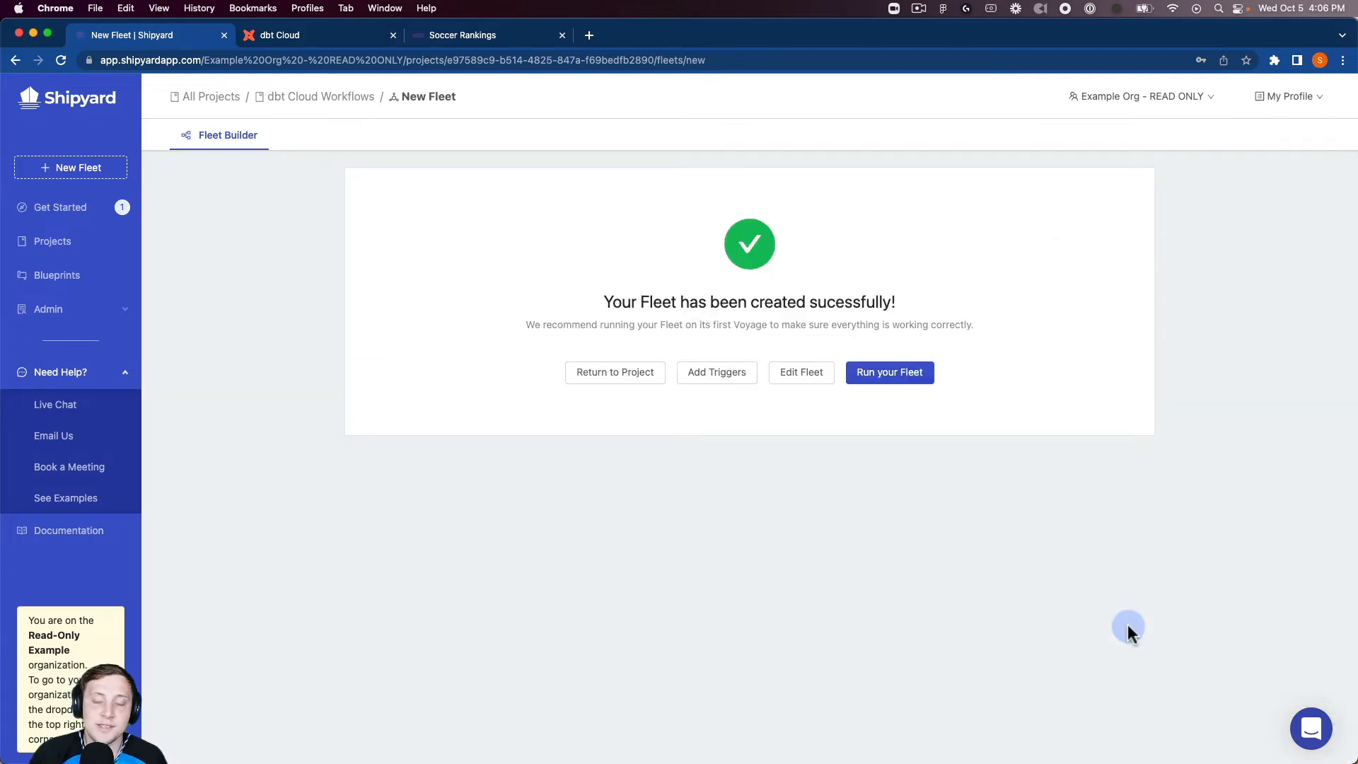
pyautogui.click(888, 372)
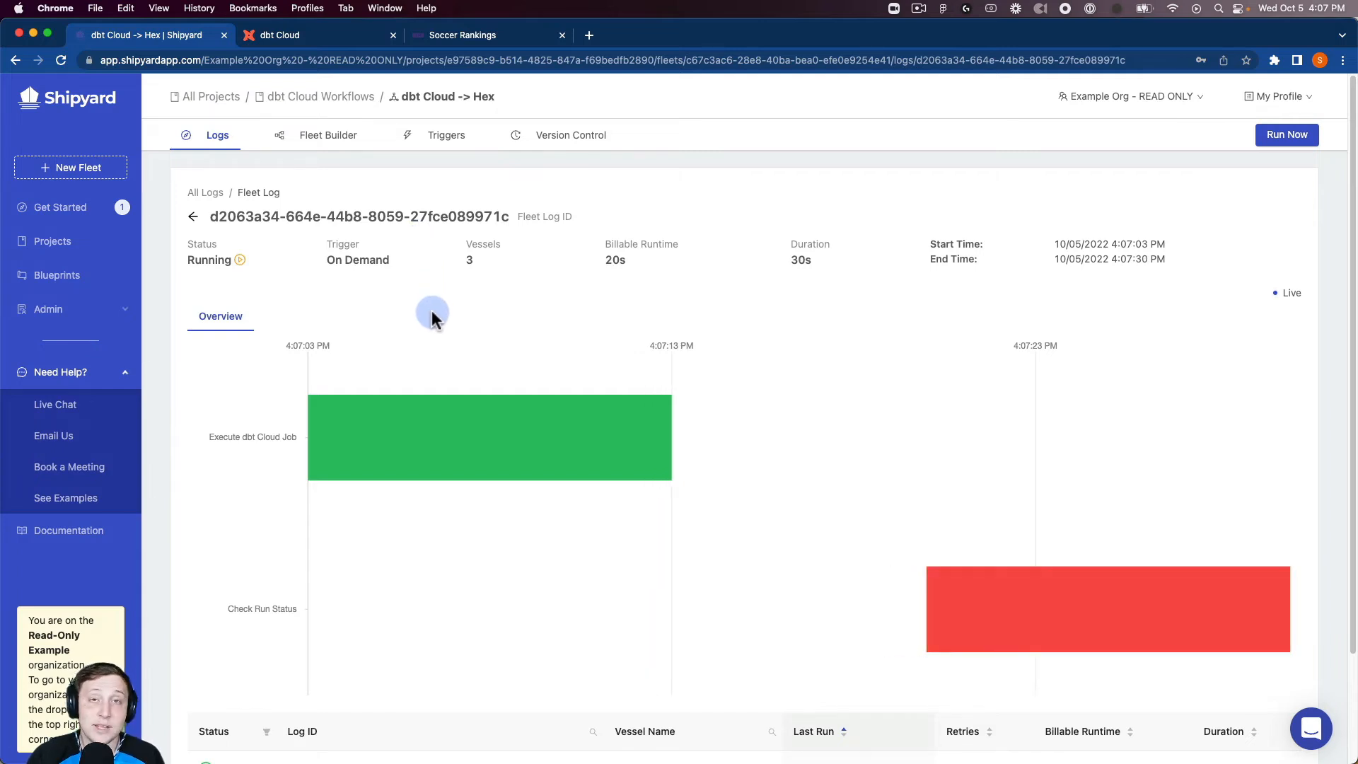
# Step: Examine the Execute dbt Cloud Job log output, including its API key line, and return to the fleet log
pyautogui.click(387, 444)
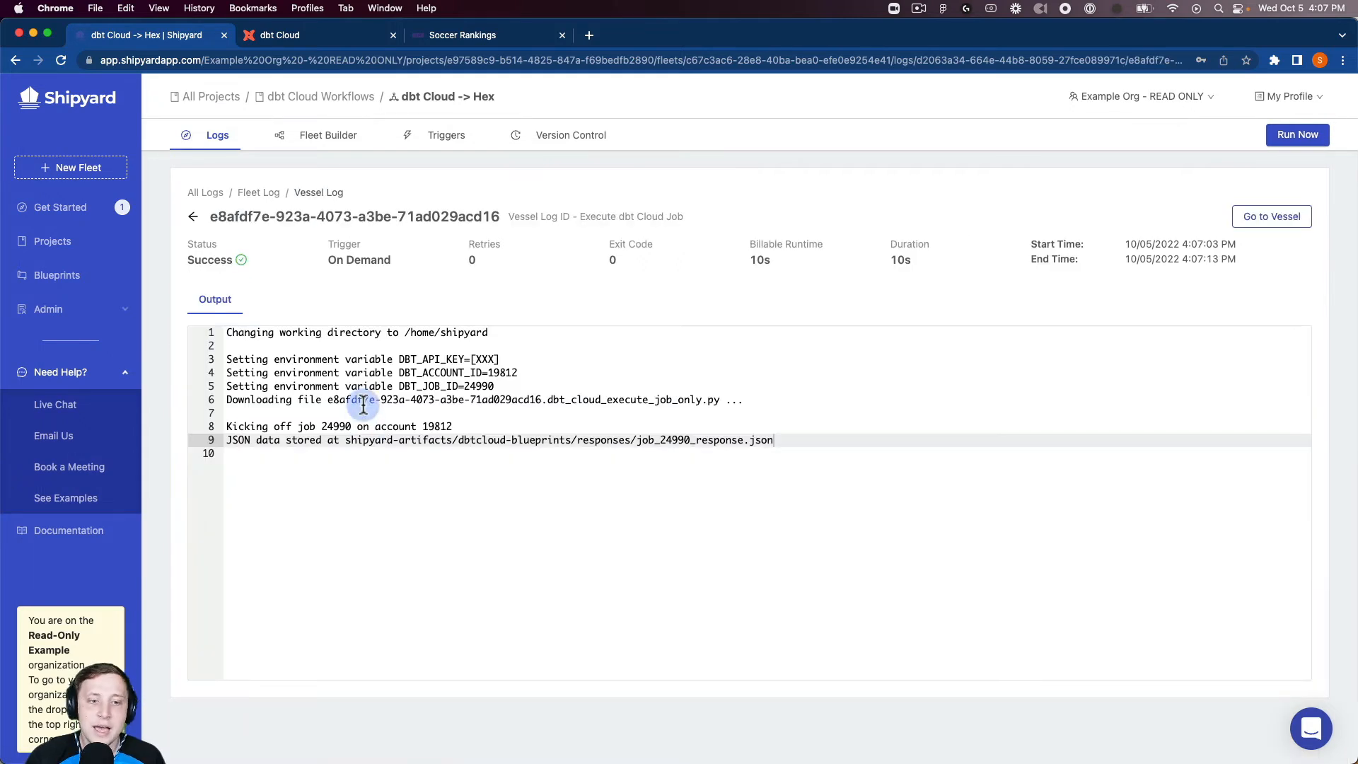
pyautogui.click(480, 360)
pyautogui.moveTo(475, 360); pyautogui.dragTo(513, 361)
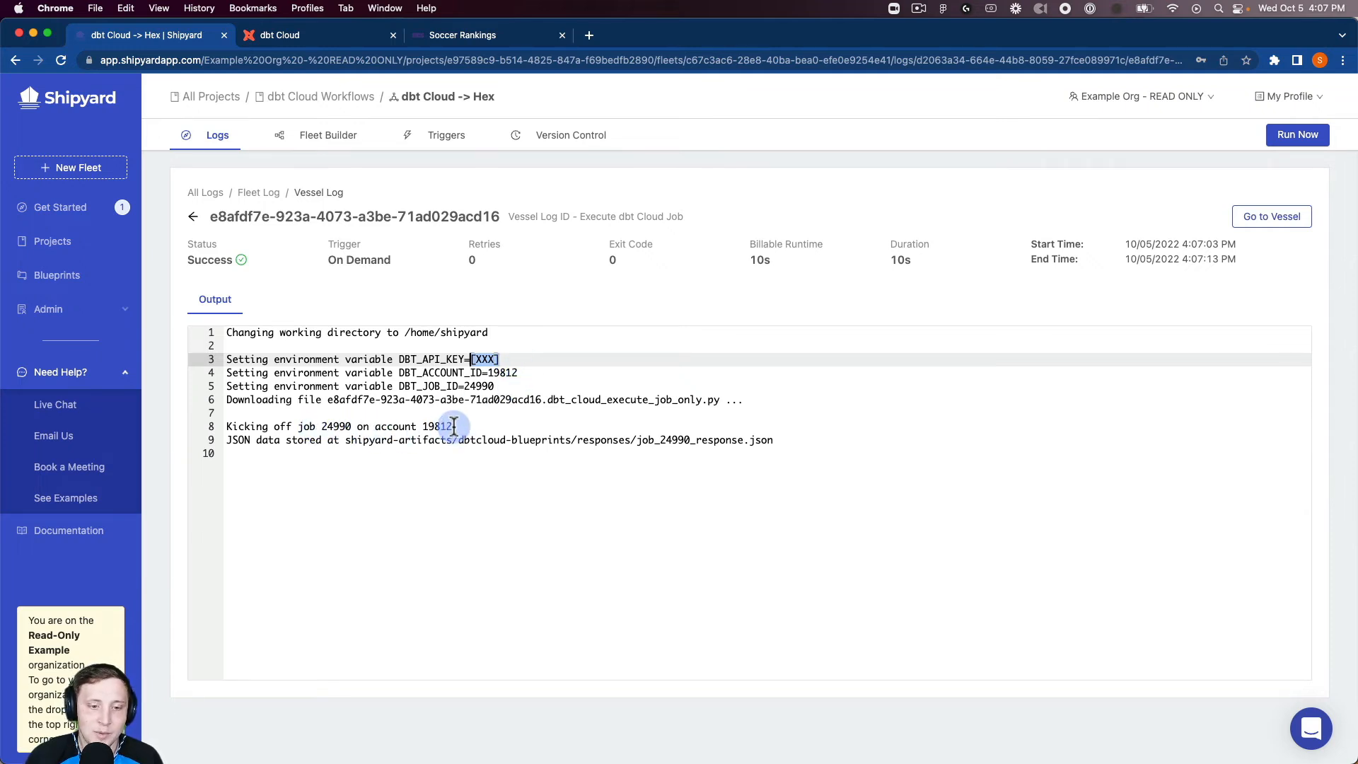
pyautogui.click(193, 216)
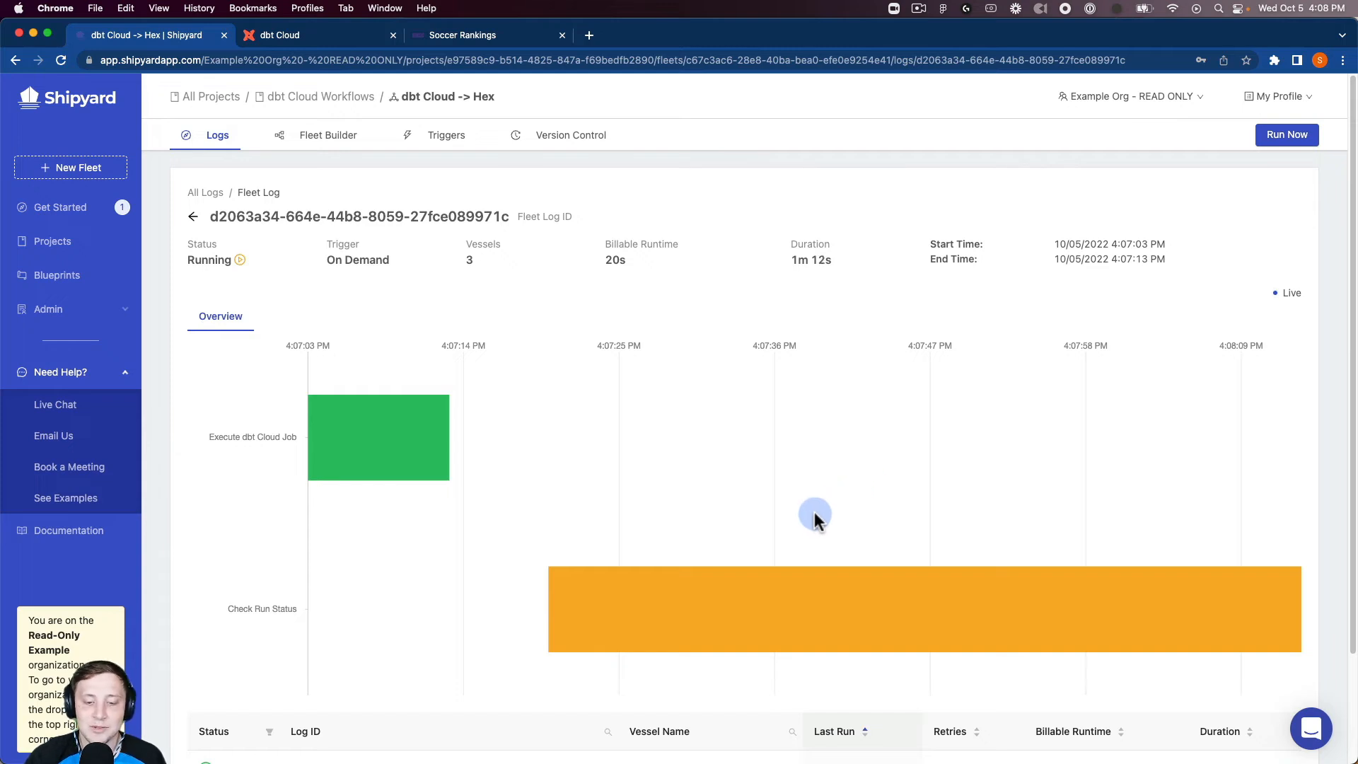
# Step: Check the Check Run Status vessel's retry details and log output, and return to the fleet log
pyautogui.moveTo(793, 581)
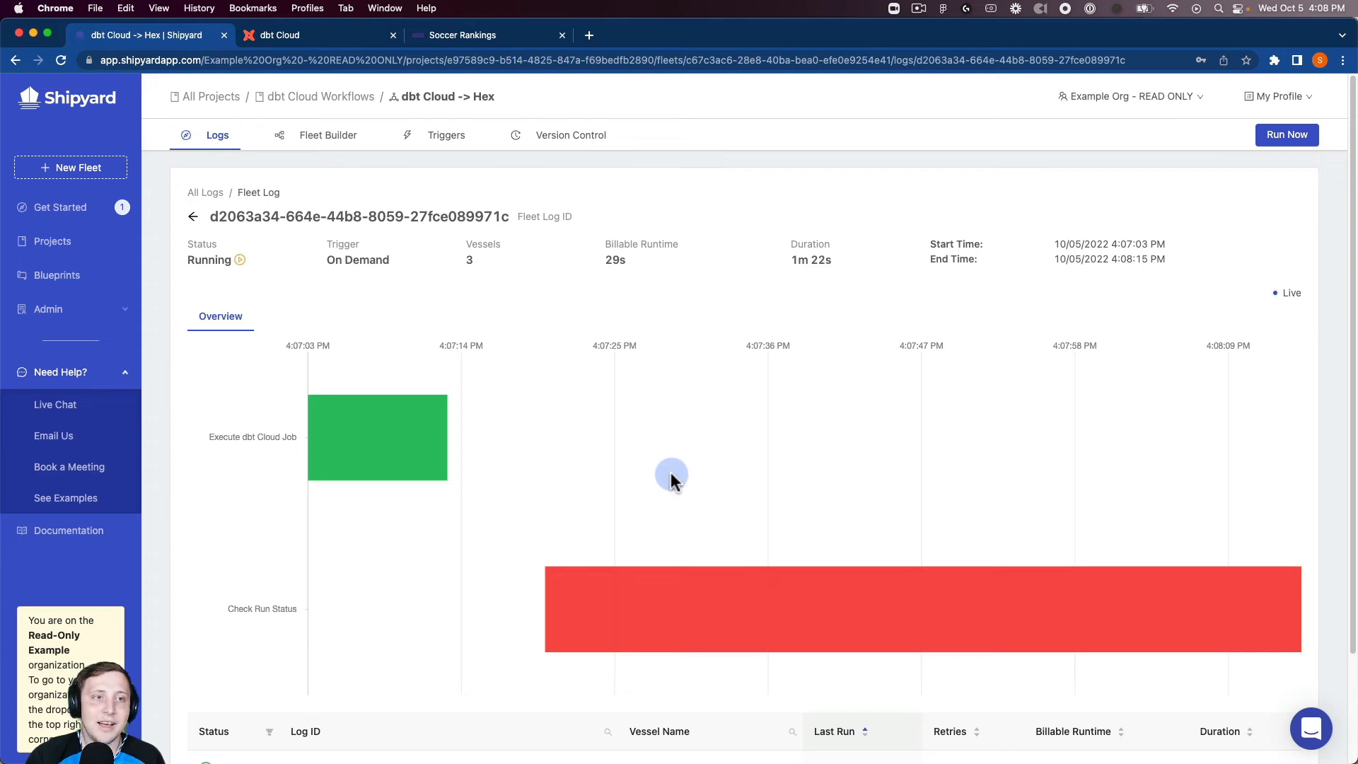
pyautogui.moveTo(688, 584)
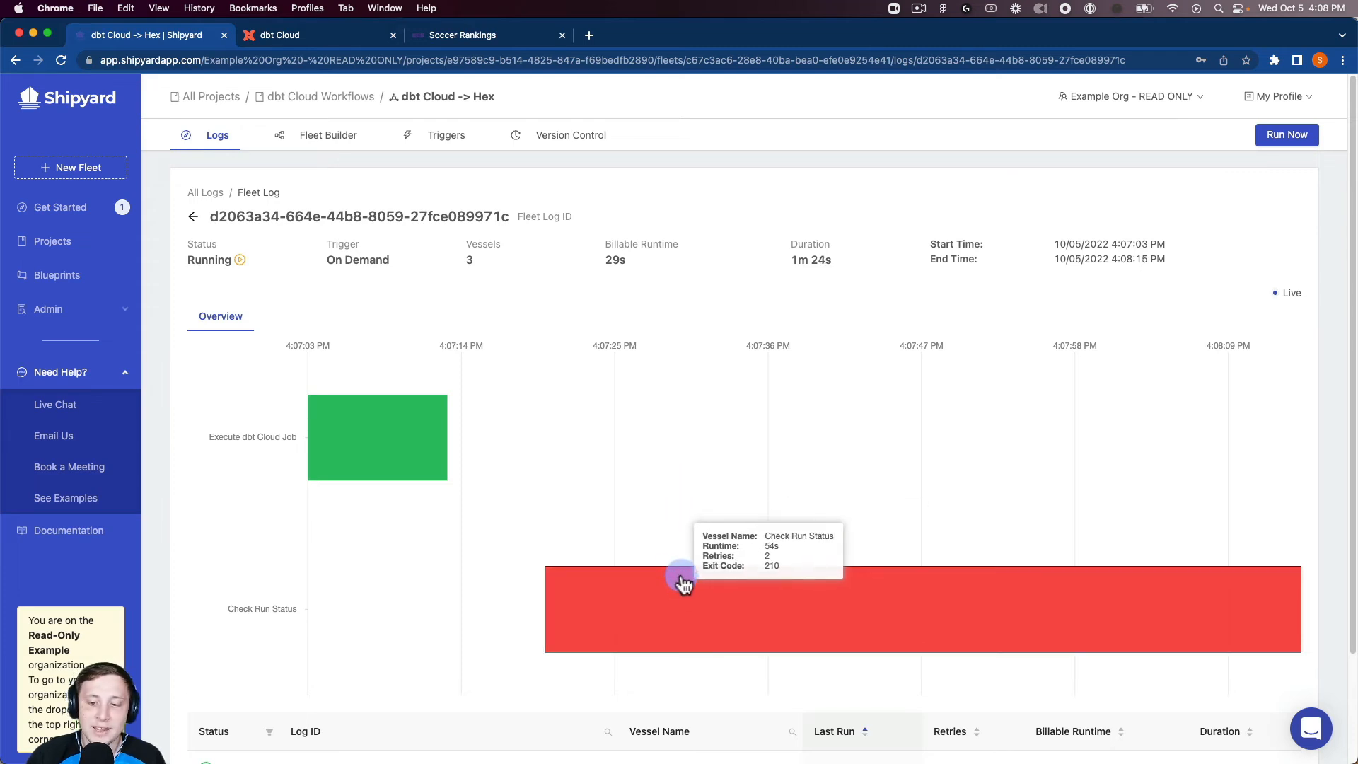
pyautogui.click(667, 574)
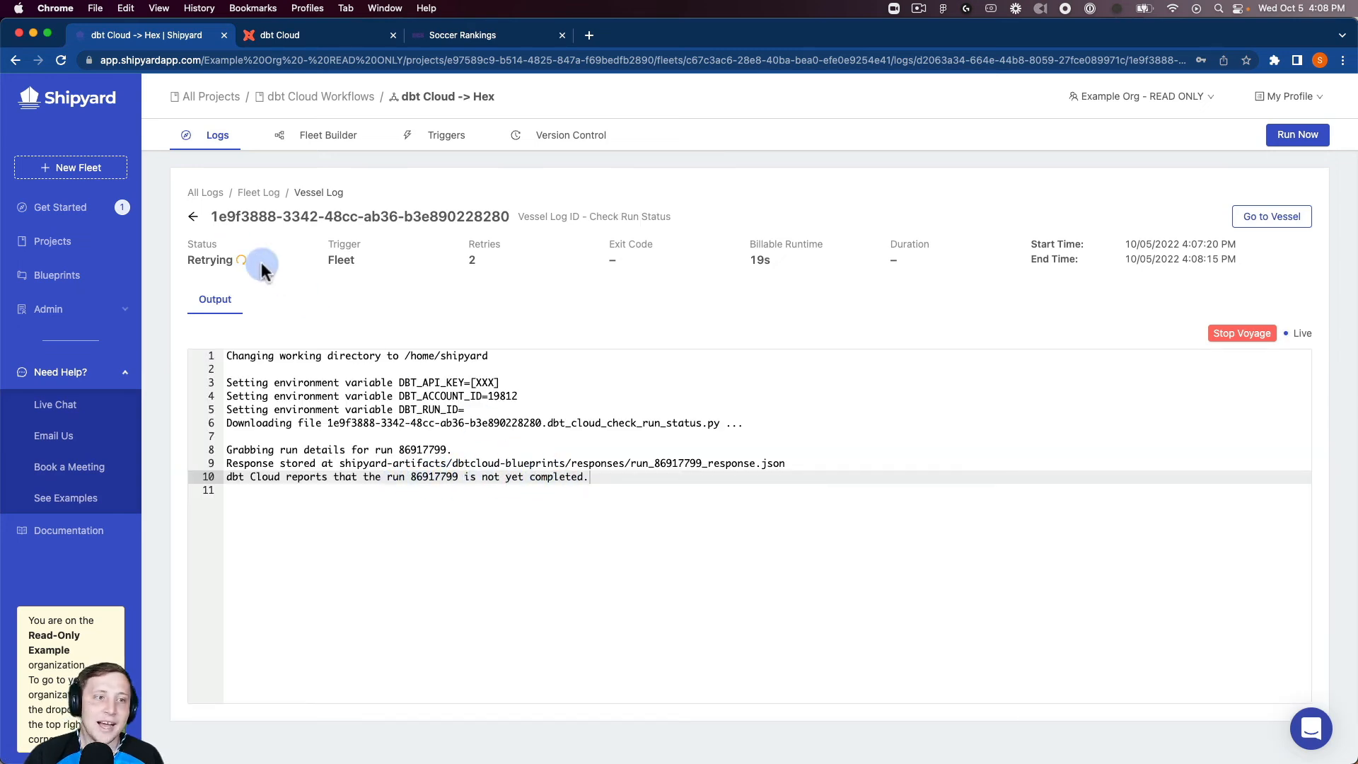
pyautogui.click(194, 217)
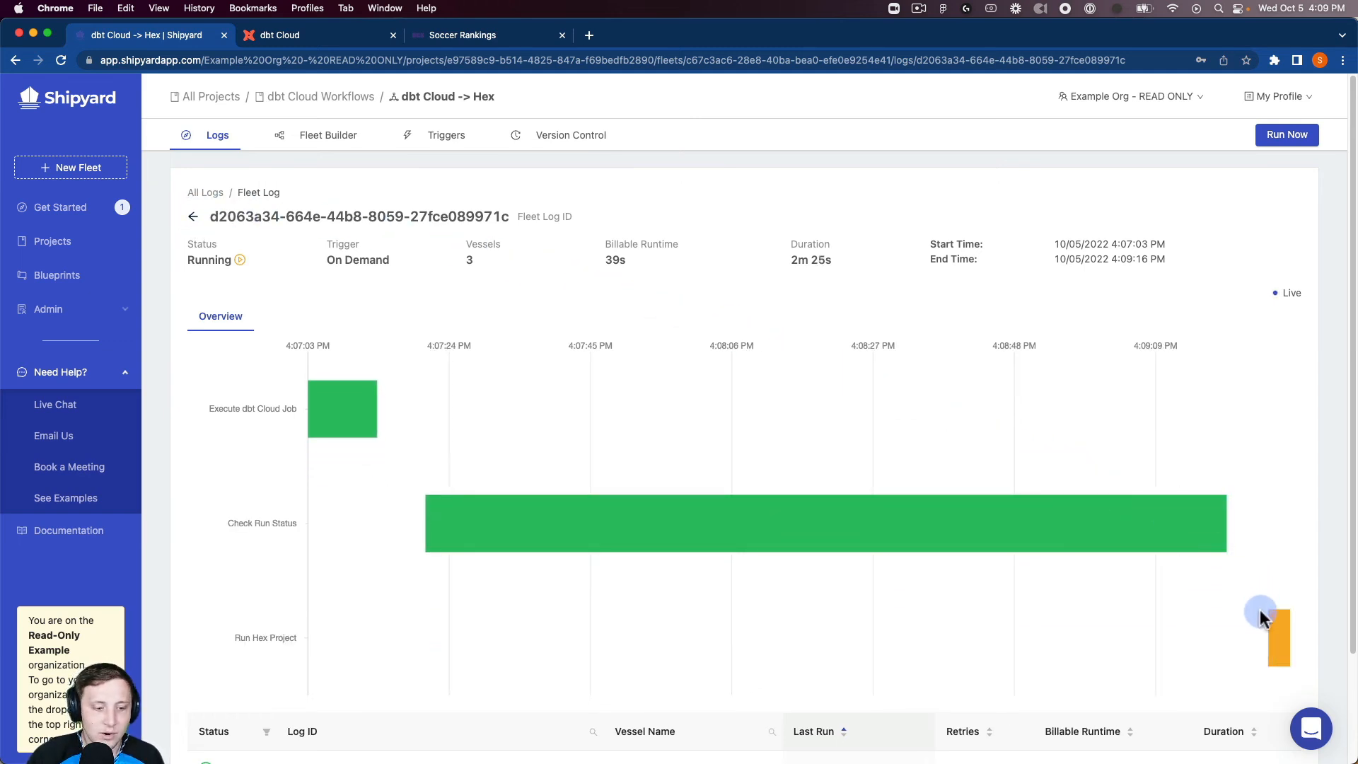
# Step: Examine the Run Hex Project vessel's log output, including its API token line
pyautogui.moveTo(1264, 632)
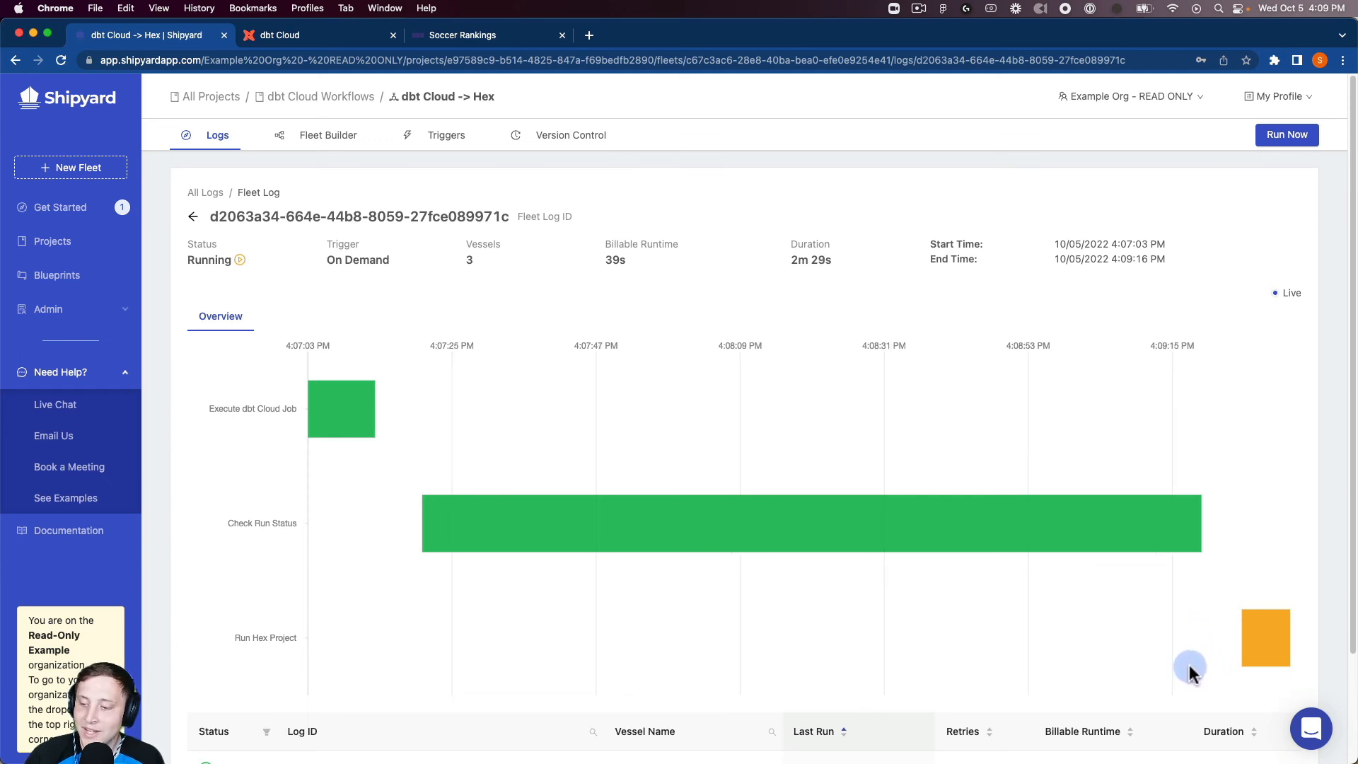
pyautogui.click(1258, 640)
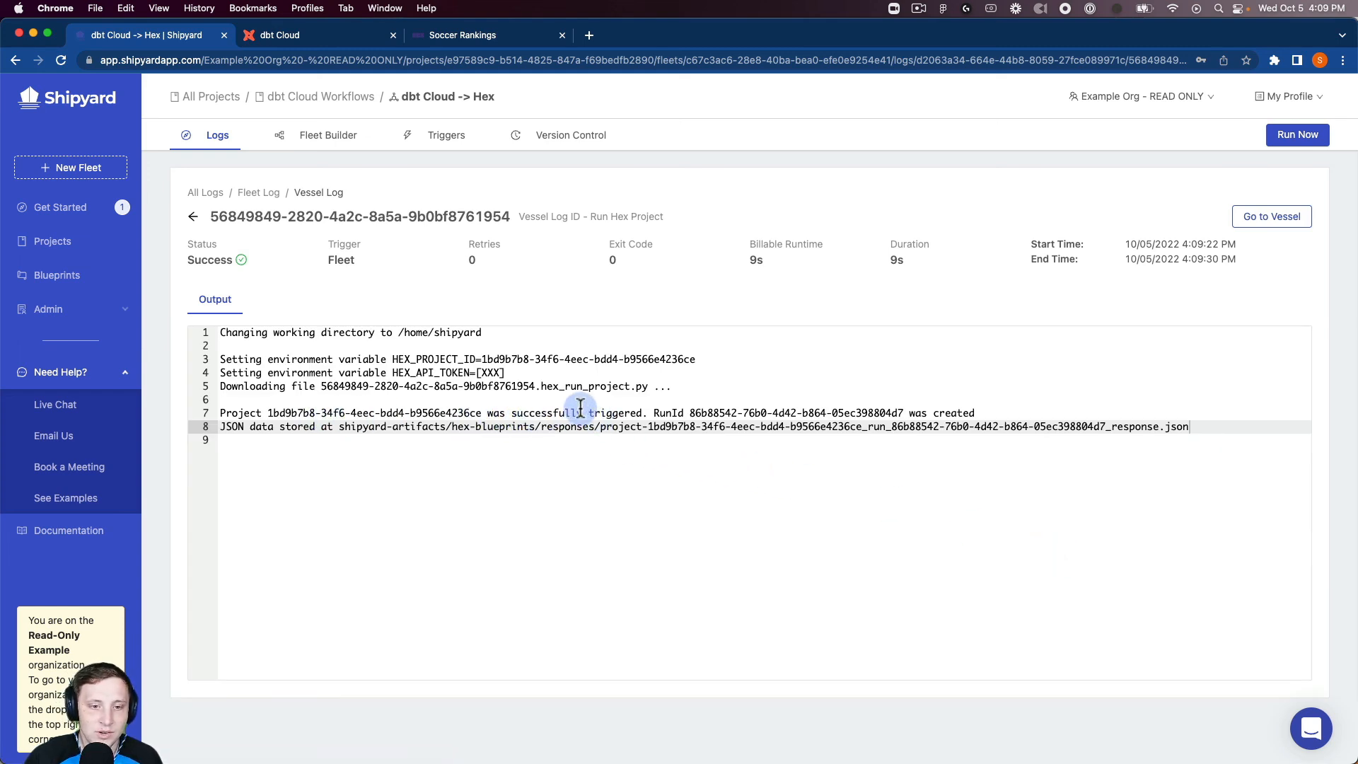
pyautogui.click(490, 372)
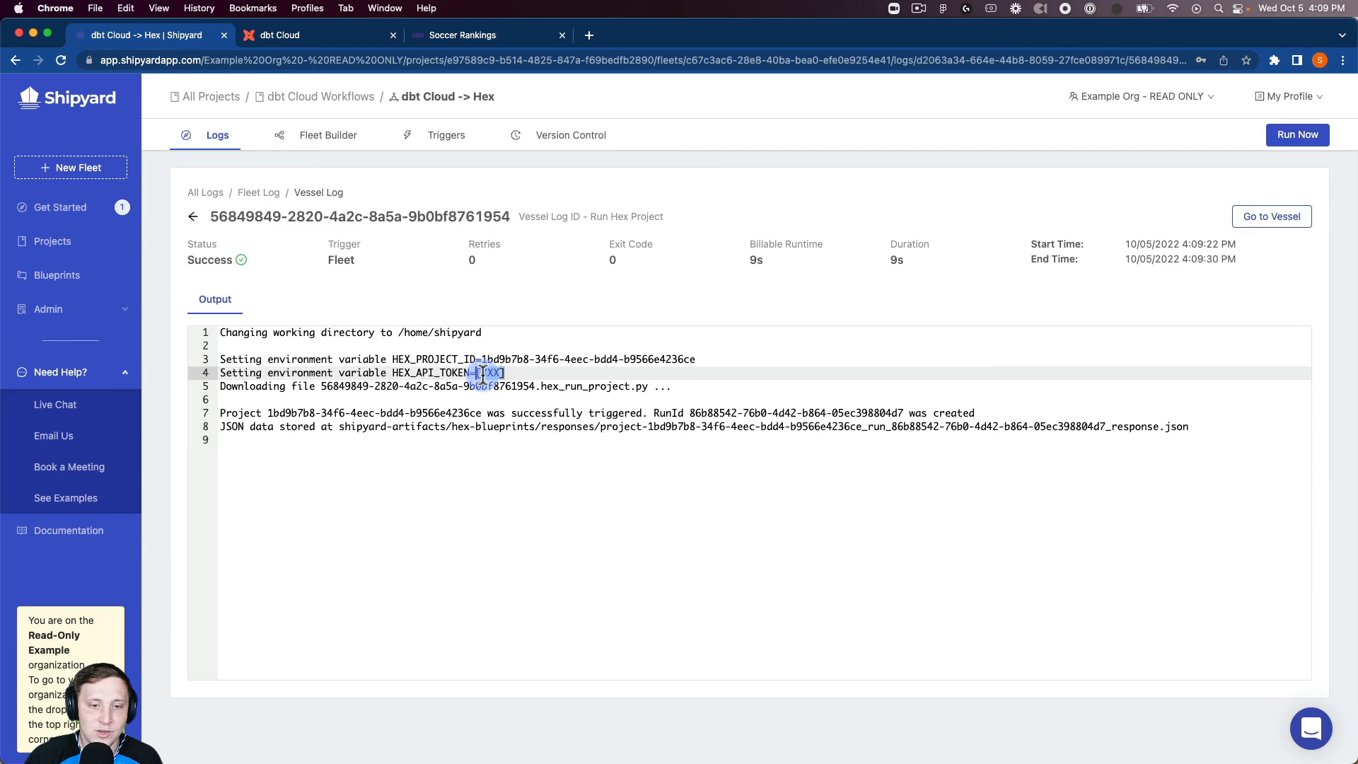
pyautogui.click(529, 400)
# Step: Switch to the Soccer Rankings project in Hex and open its run log to check for the triggered run
pyautogui.click(461, 35)
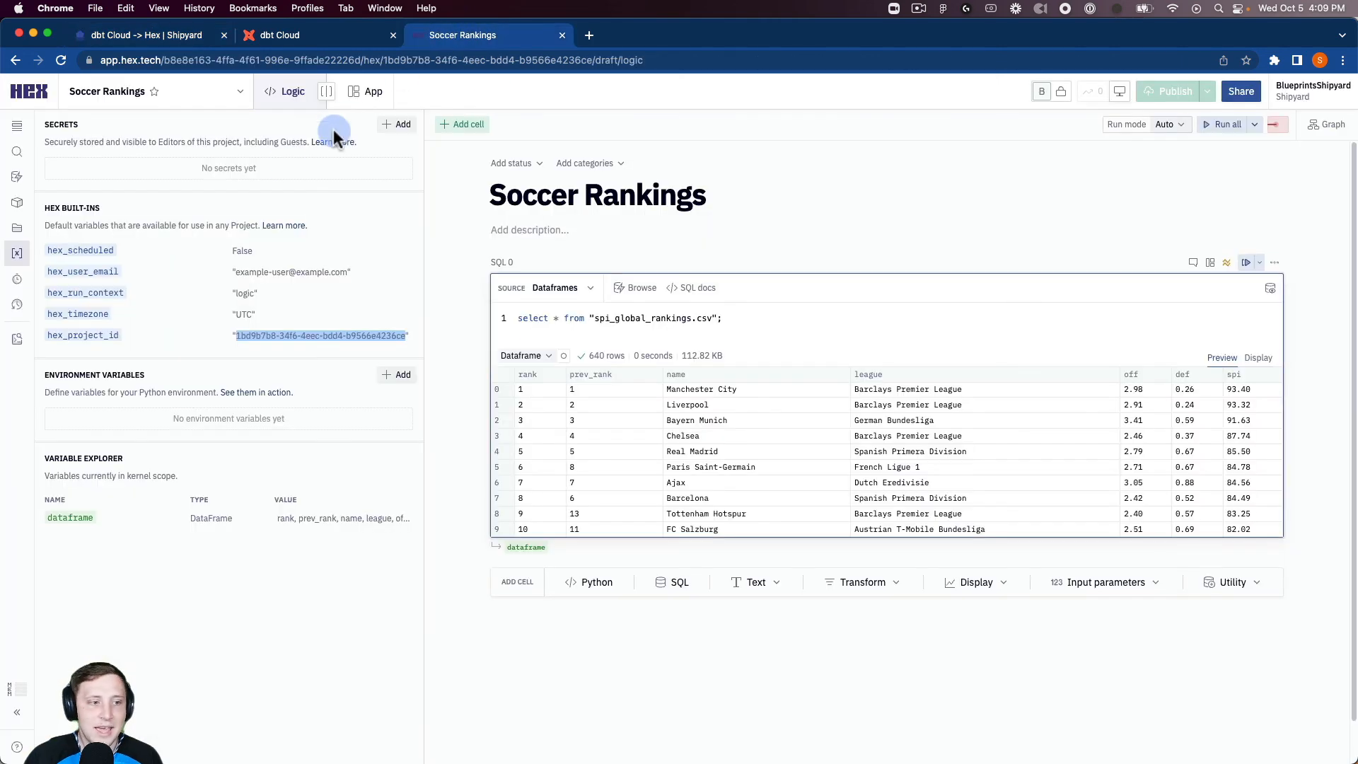
pyautogui.click(17, 279)
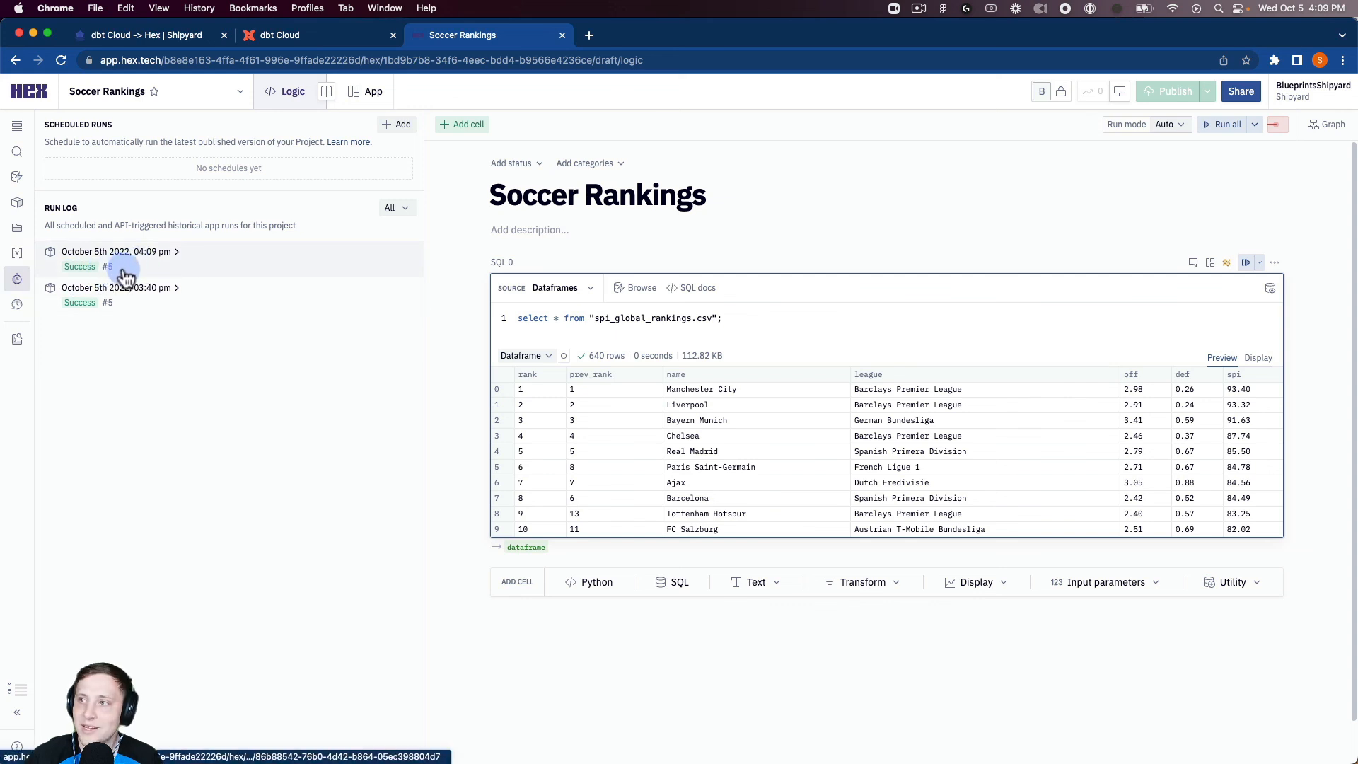